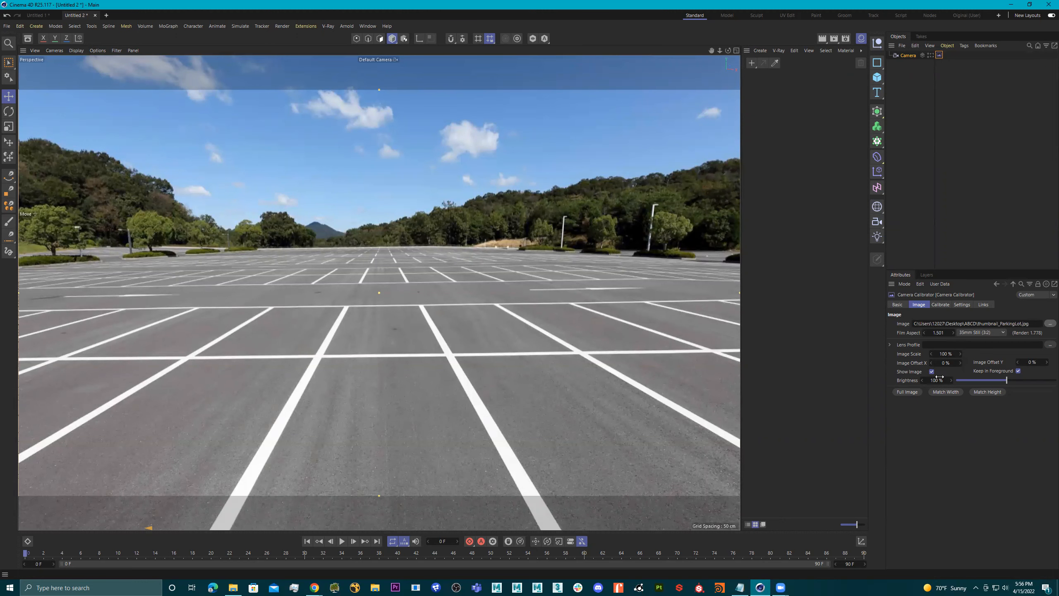
Step: Fit the full parking-lot image in the camera frame and align a new calibration grid's four corners to the central parking space
{"action": "left_click", "coordinate": [909, 392]}
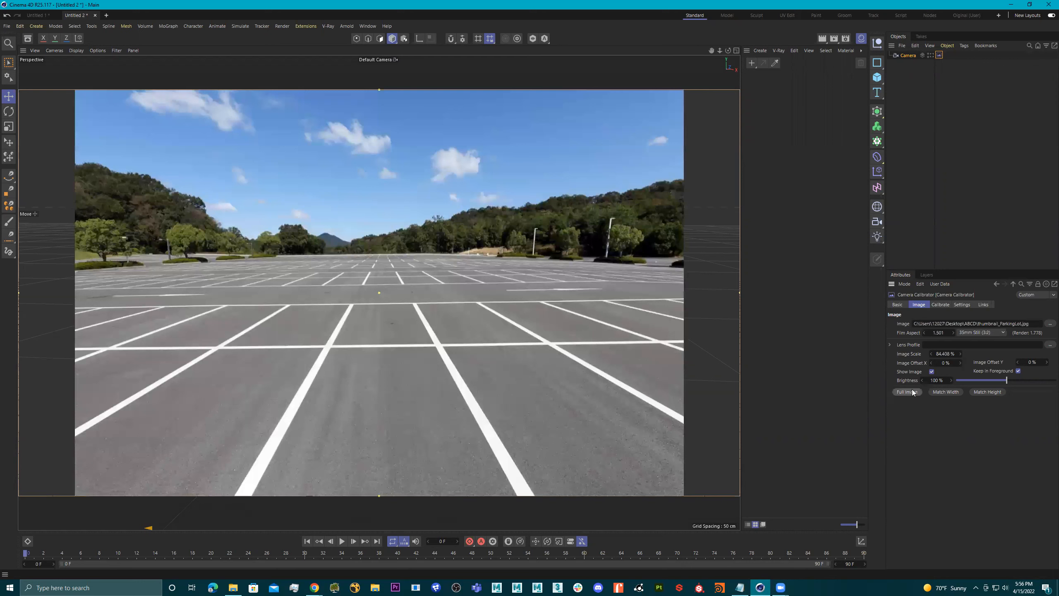
{"action": "left_click", "coordinate": [944, 305]}
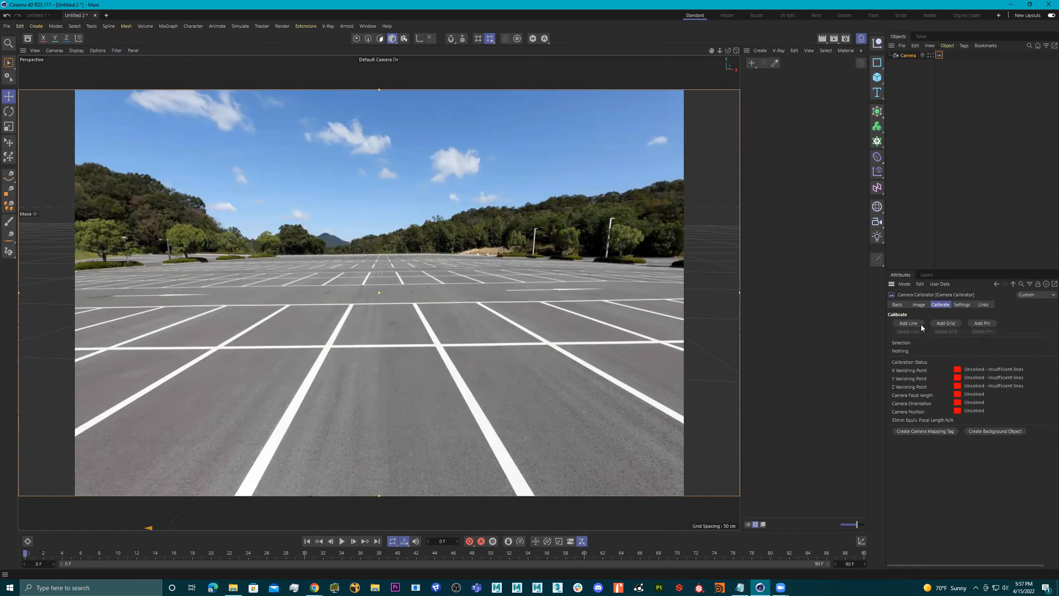
{"action": "left_click", "coordinate": [944, 323]}
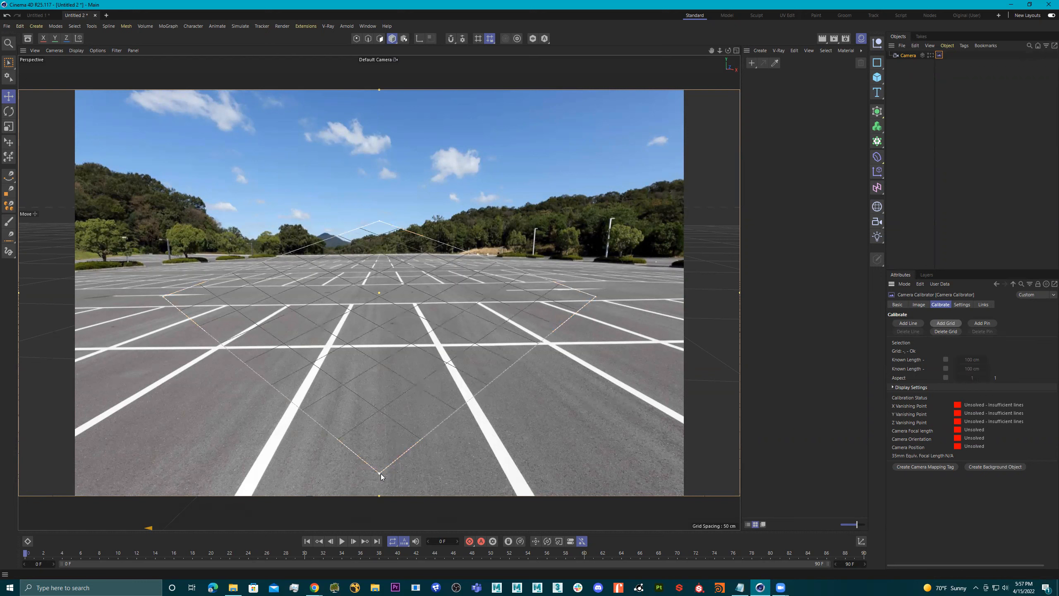
{"action": "left_click_drag", "start_coordinate": [380, 474], "coordinate": [330, 348]}
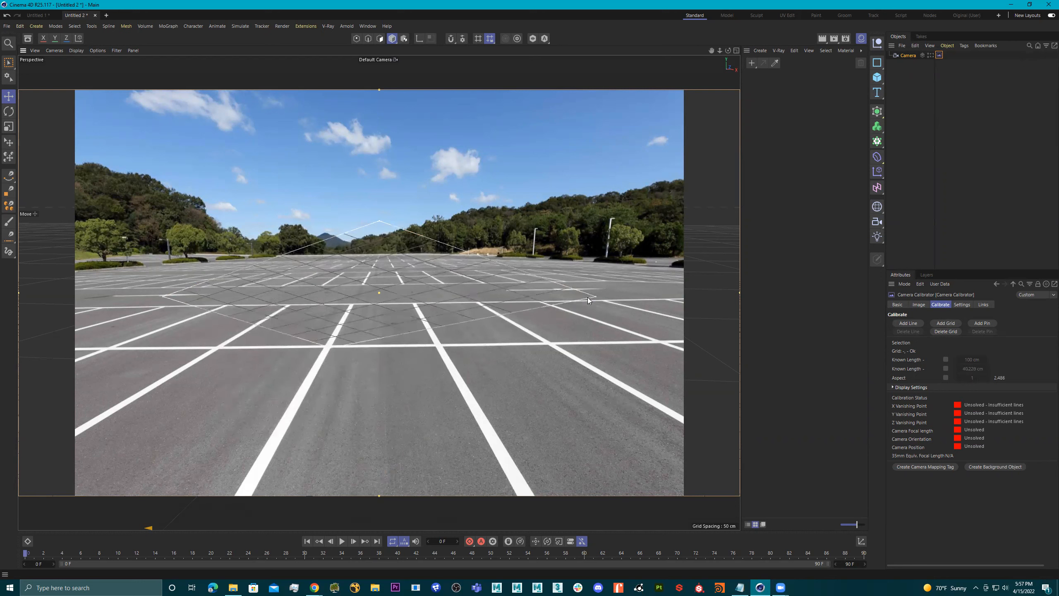
{"action": "left_click_drag", "start_coordinate": [597, 296], "coordinate": [402, 312]}
{"action": "left_click_drag", "start_coordinate": [379, 221], "coordinate": [412, 303]}
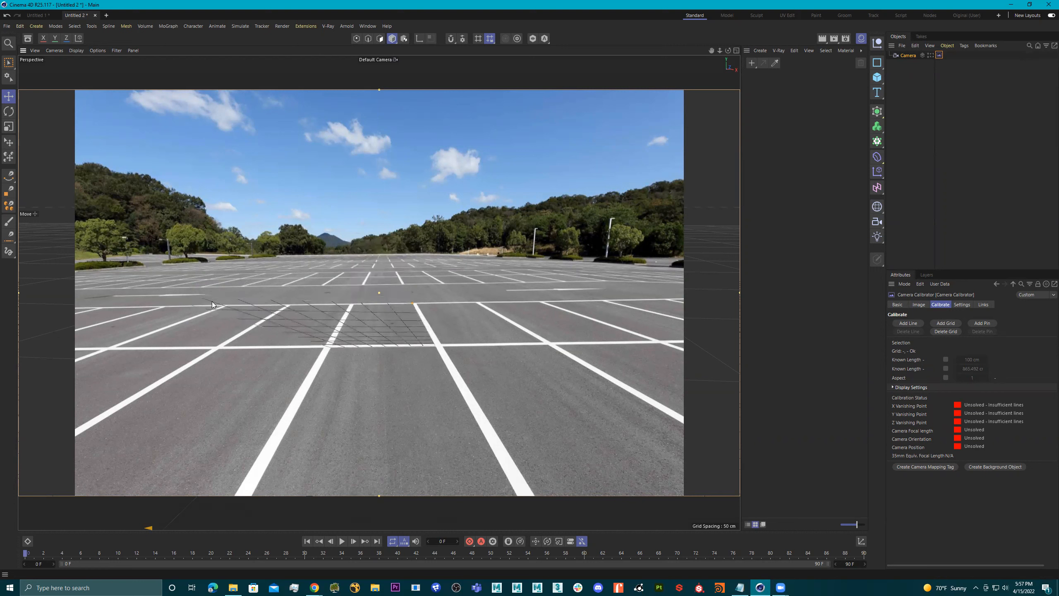
{"action": "left_click_drag", "start_coordinate": [164, 297], "coordinate": [354, 304]}
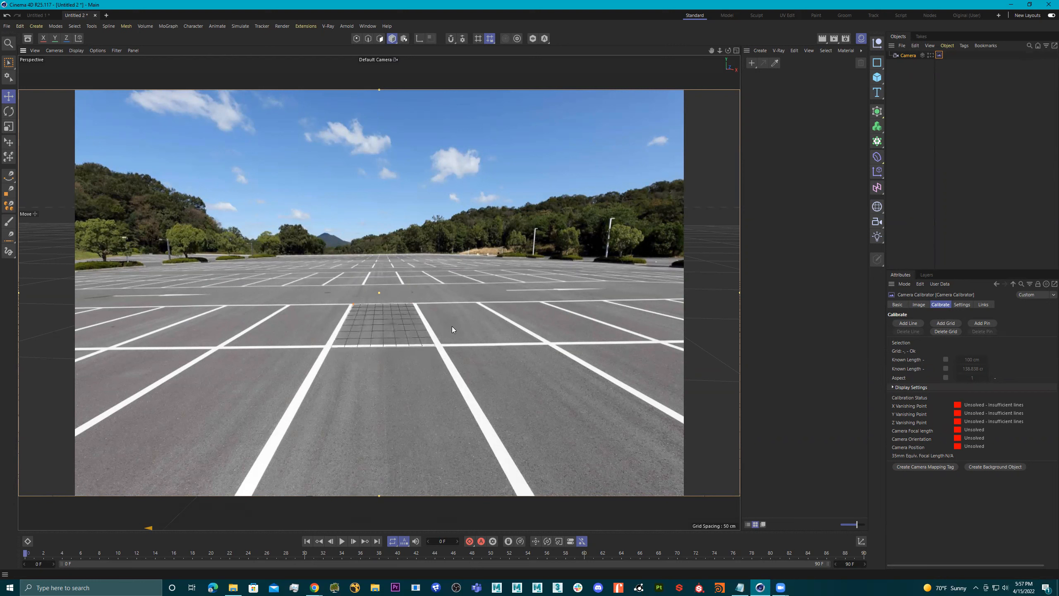
Step: Assign the calibration grid's two edge directions to the Z axis for depth and the X axis for width
{"action": "left_click_drag", "start_coordinate": [435, 325], "coordinate": [422, 327]}
{"action": "left_click", "coordinate": [420, 322]}
{"action": "left_click", "coordinate": [385, 345]}
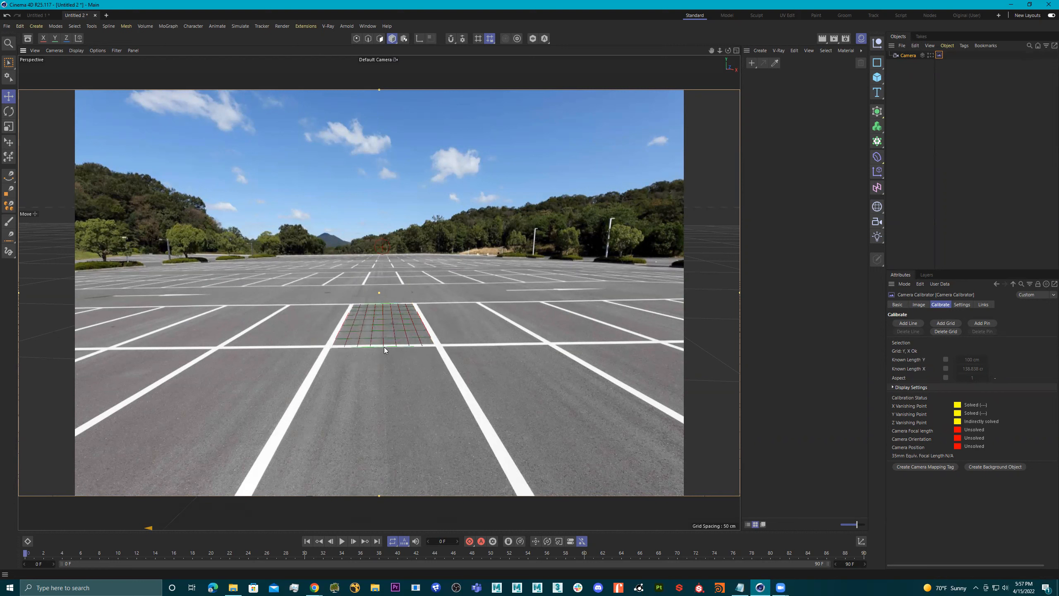
{"action": "left_click", "coordinate": [384, 347]}
Step: Look through the calibrated camera and create a background object from the calibration image
{"action": "left_click", "coordinate": [932, 55]}
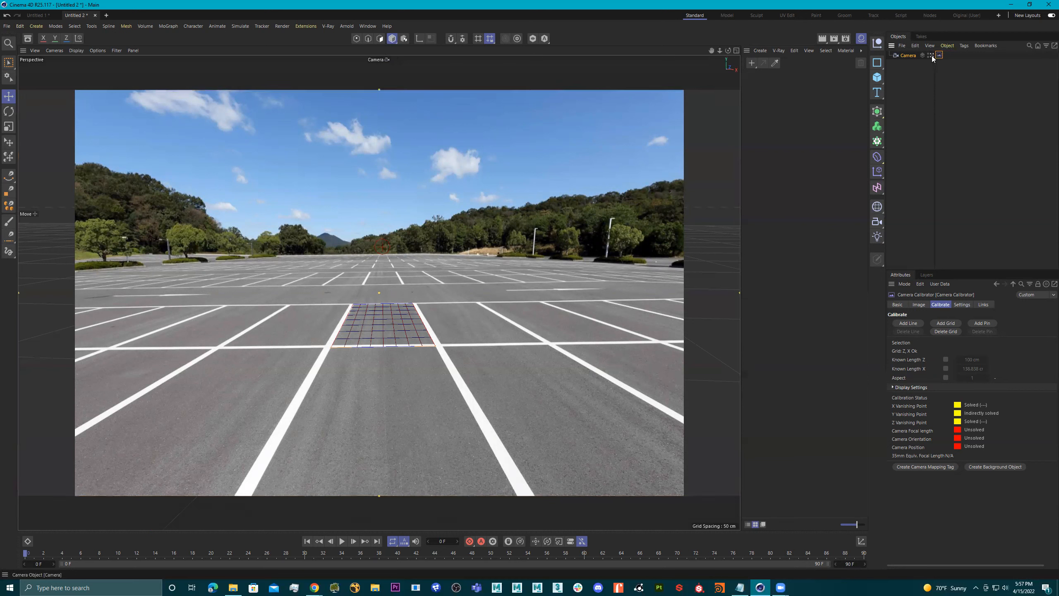
{"action": "left_click", "coordinate": [1008, 466]}
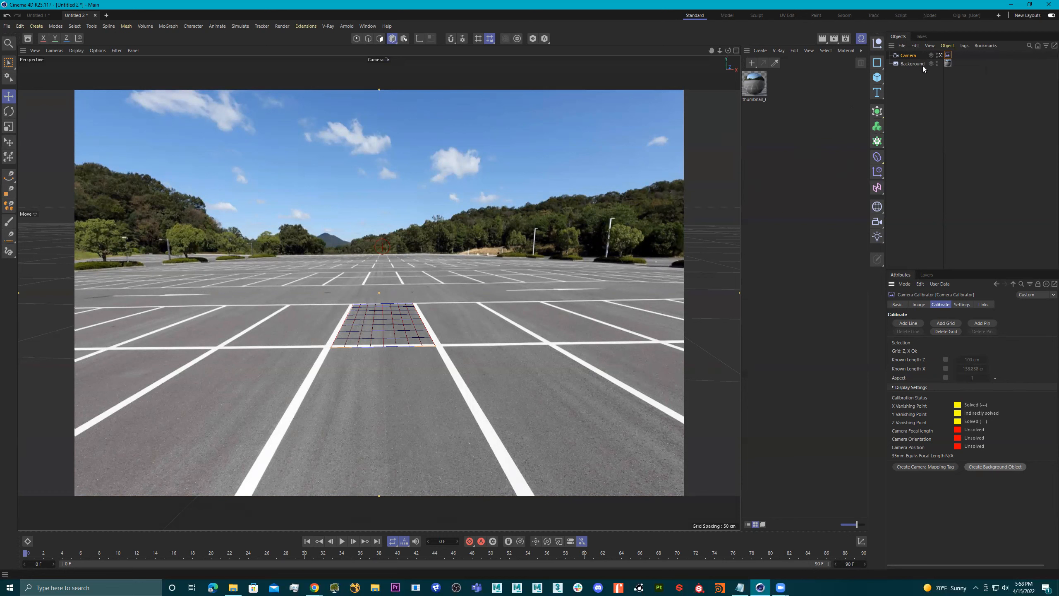
Step: Add a Protection rigging tag to the camera
{"action": "right_click", "coordinate": [906, 55]}
{"action": "mouse_move", "coordinate": [956, 183]}
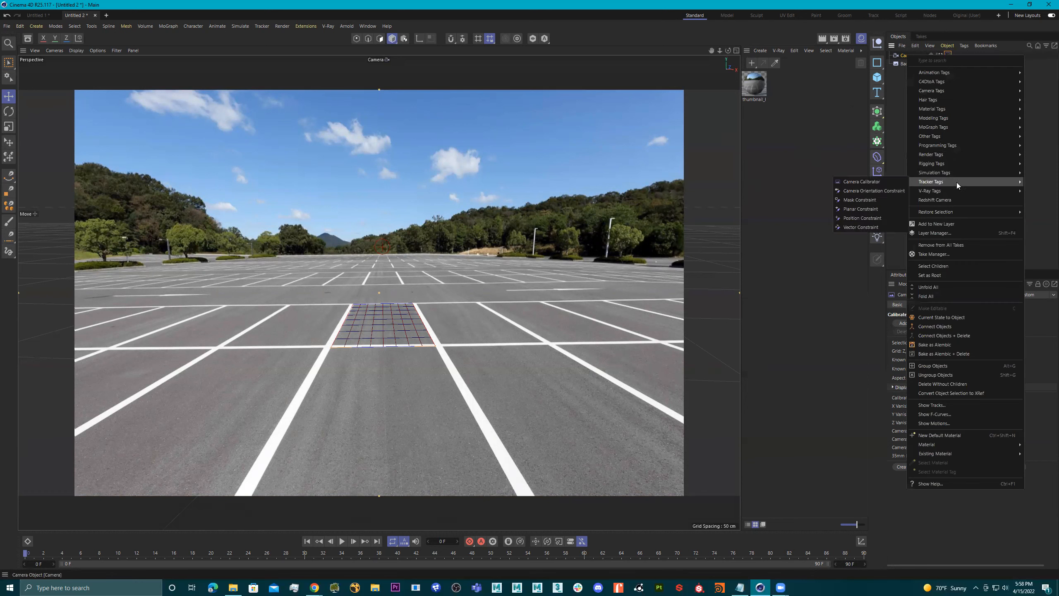
{"action": "mouse_move", "coordinate": [935, 166]}
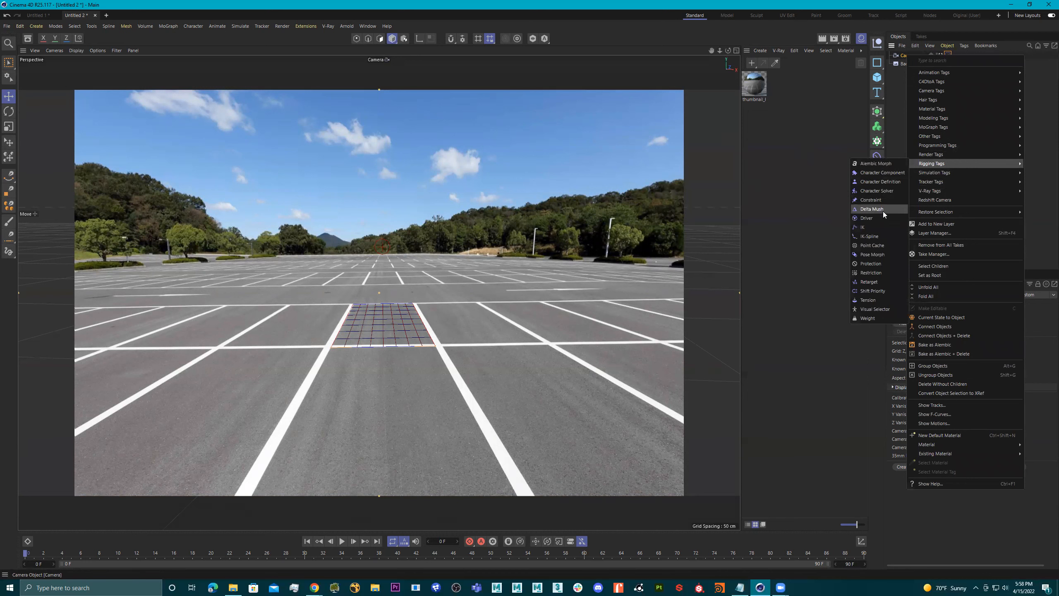
{"action": "left_click", "coordinate": [880, 261]}
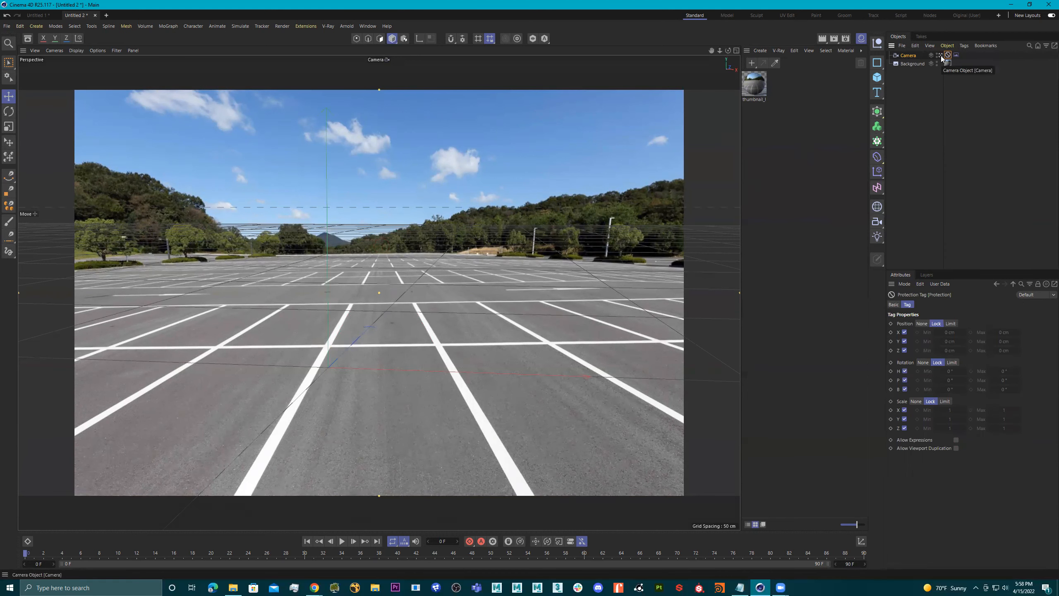
Step: Return to the default camera and examine the calibrated camera and its view frustum from outside
{"action": "left_click", "coordinate": [942, 57]}
{"action": "left_click", "coordinate": [942, 56]}
{"action": "left_click", "coordinate": [942, 57]}
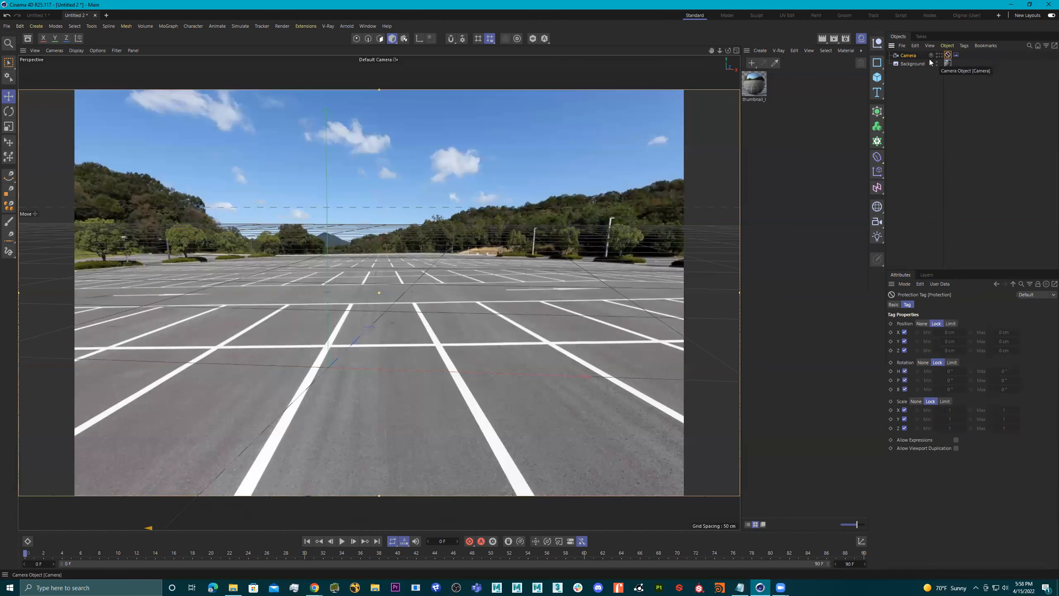
{"action": "left_click_drag", "start_coordinate": [460, 300], "coordinate": [363, 306]}
{"action": "scroll", "coordinate": [449, 280], "scroll_direction": "down", "scroll_amount": 5}
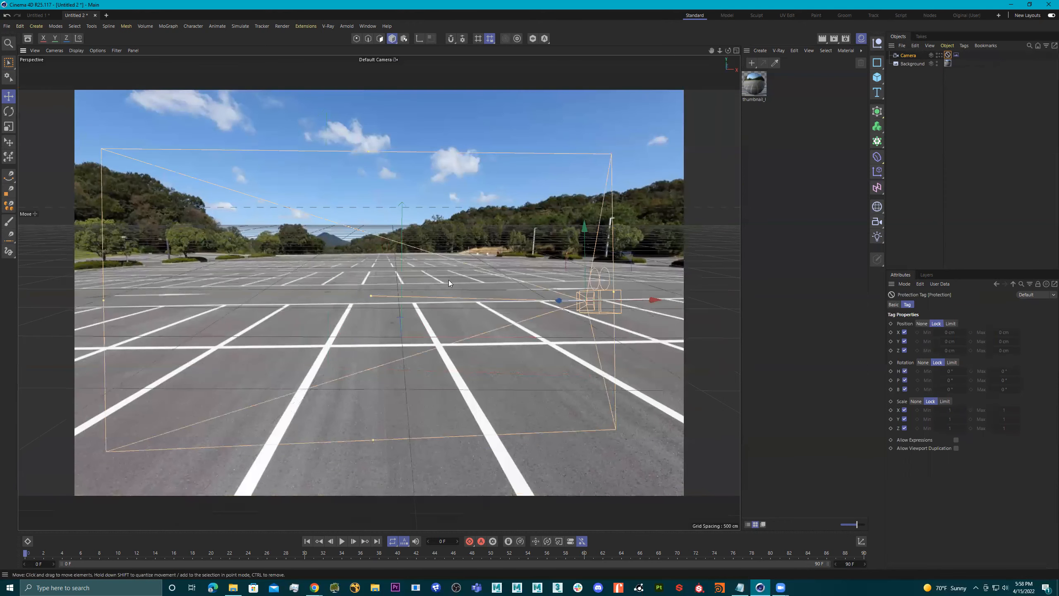
{"action": "left_click_drag", "start_coordinate": [513, 284], "coordinate": [443, 263], "text": "alt"}
{"action": "middle_click", "coordinate": [443, 263]}
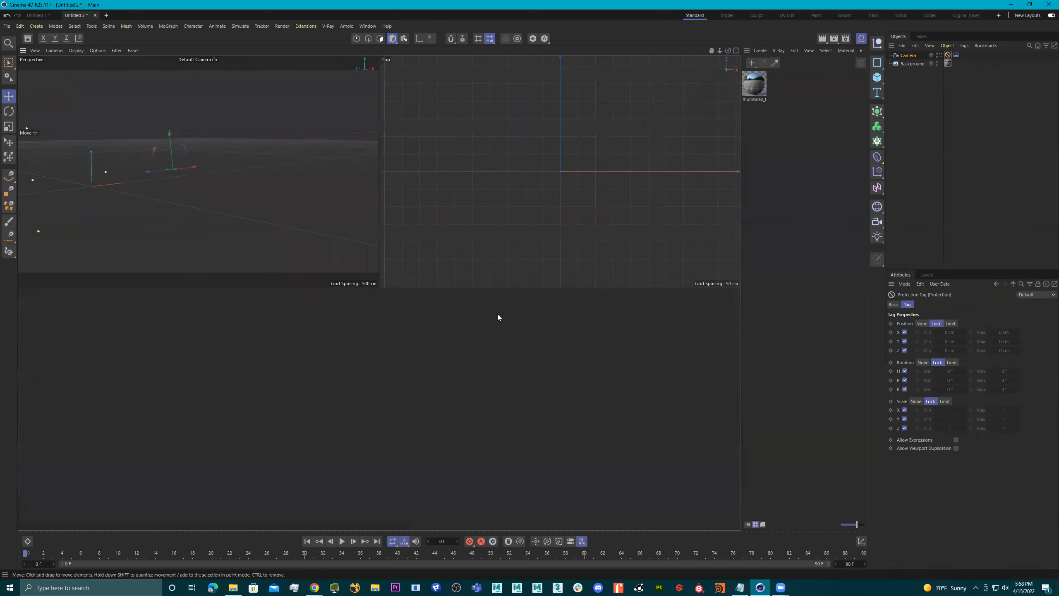
Step: Add a 200 cm cube and move it about 111 cm, mostly upward, in the front view so its base rests at ground level
{"action": "middle_click", "coordinate": [520, 339]}
{"action": "scroll", "coordinate": [513, 286], "scroll_direction": "down", "scroll_amount": 4}
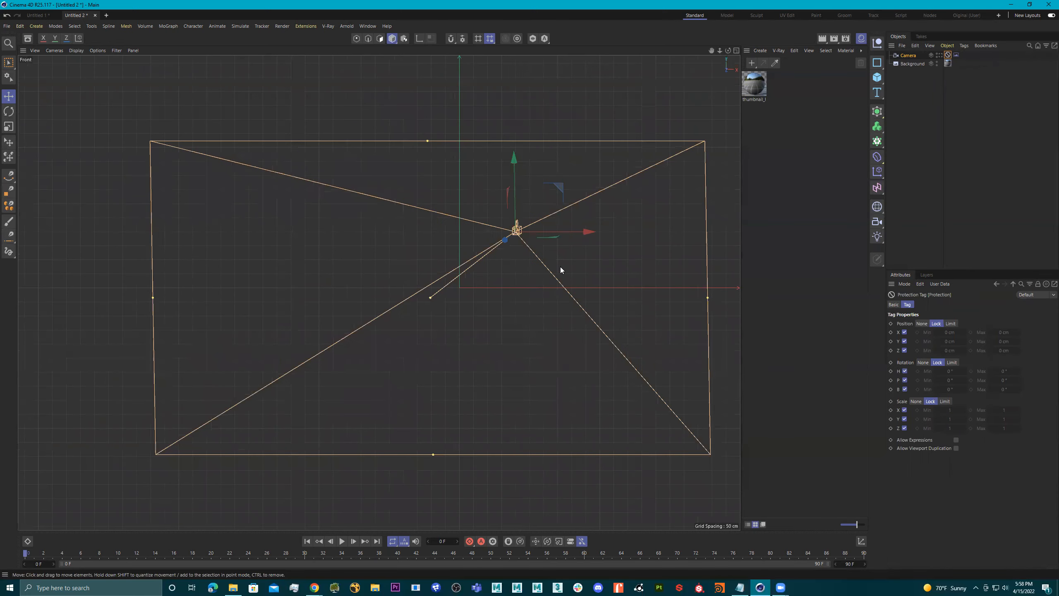
{"action": "left_click", "coordinate": [878, 78]}
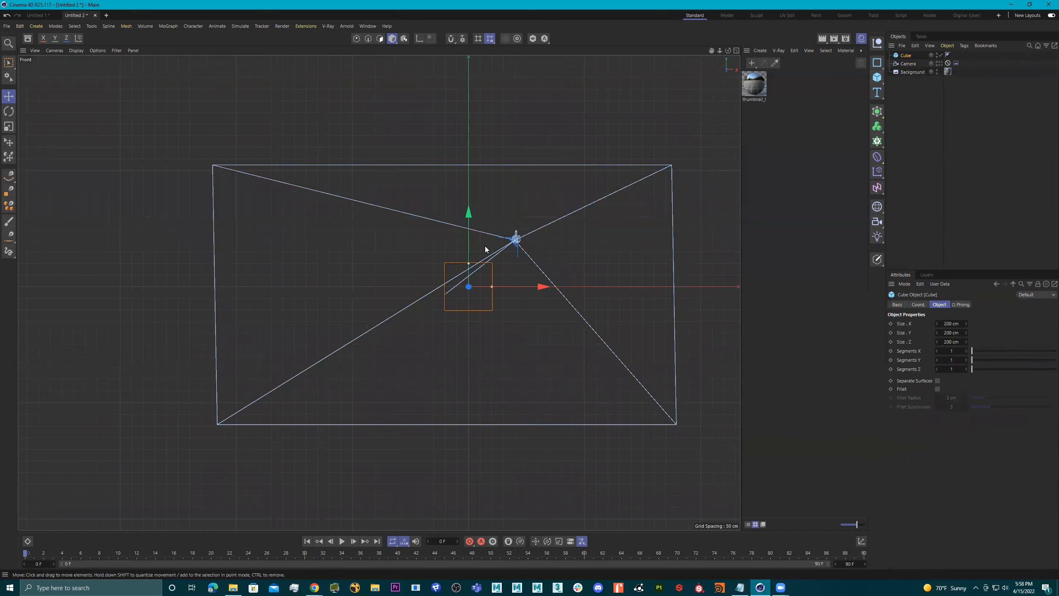
{"action": "left_click_drag", "start_coordinate": [517, 244], "coordinate": [506, 217]}
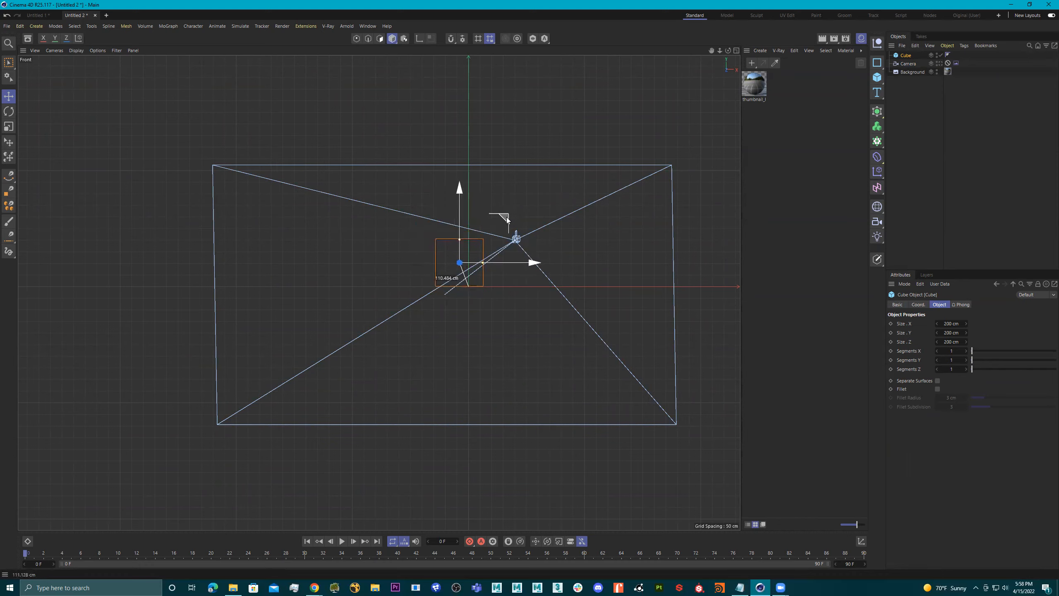
Step: Move the cube toward the camera and sideways out of its view frustum, using the right and top views
{"action": "middle_click", "coordinate": [517, 291]}
{"action": "scroll", "coordinate": [596, 212], "scroll_direction": "down", "scroll_amount": 5}
{"action": "left_click_drag", "start_coordinate": [605, 177], "coordinate": [622, 200]}
{"action": "scroll", "coordinate": [204, 406], "scroll_direction": "down", "scroll_amount": 4}
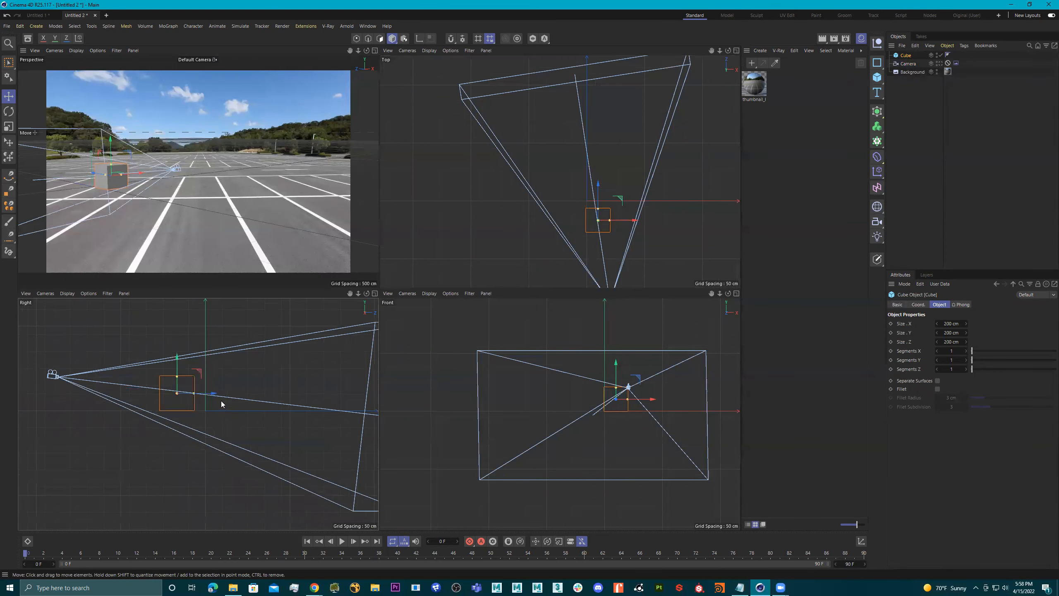
{"action": "scroll", "coordinate": [241, 397], "scroll_direction": "down", "scroll_amount": 3}
{"action": "mouse_move", "coordinate": [245, 396]}
{"action": "left_mouse_down"}
{"action": "mouse_move", "coordinate": [167, 397]}
{"action": "mouse_move", "coordinate": [232, 403]}
{"action": "left_mouse_up"}
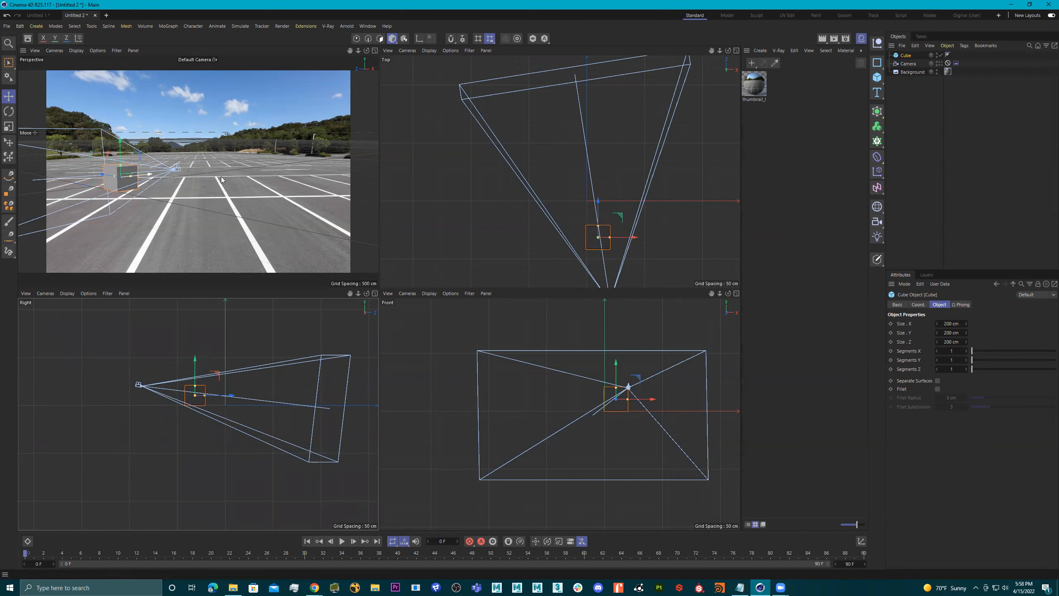
{"action": "left_click_drag", "start_coordinate": [618, 211], "coordinate": [683, 250]}
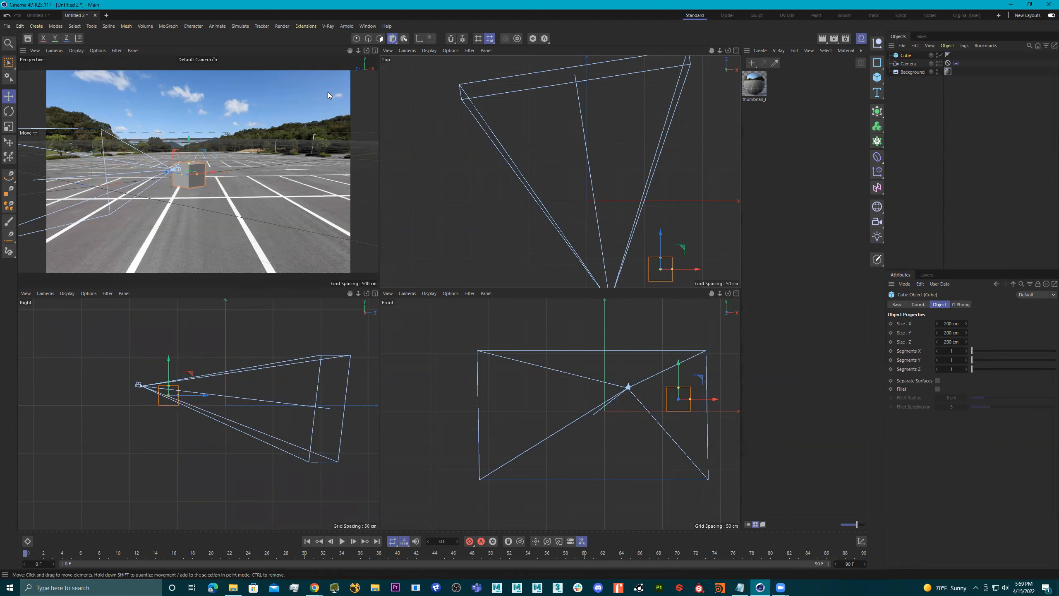
Step: Add a ground plane, enlarge it to about 1847 × 1565 cm and position it beneath the cube and calibrated camera
{"action": "middle_click", "coordinate": [327, 92]}
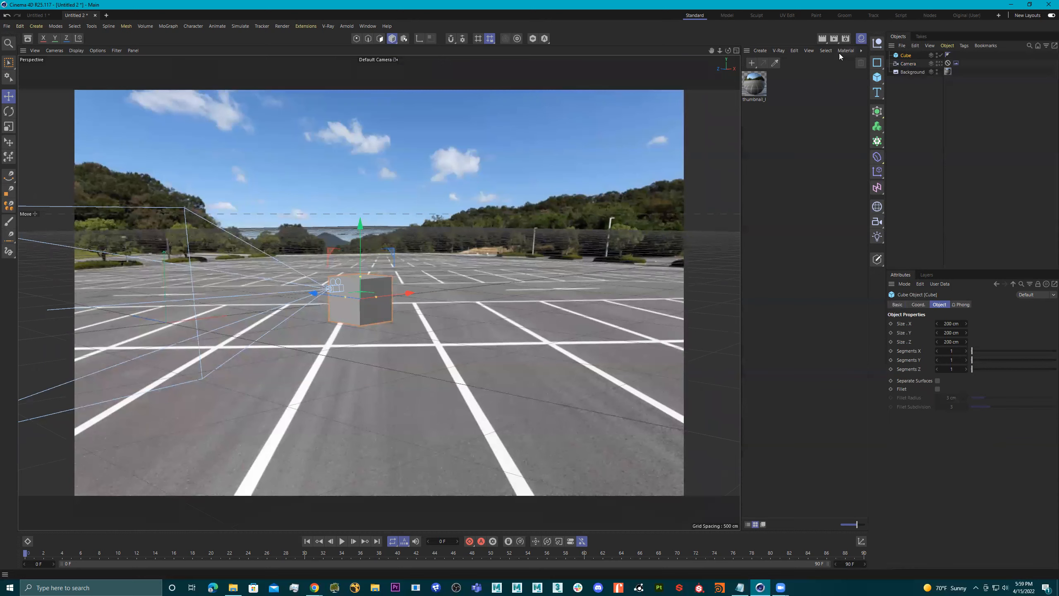
{"action": "left_click", "coordinate": [737, 50]}
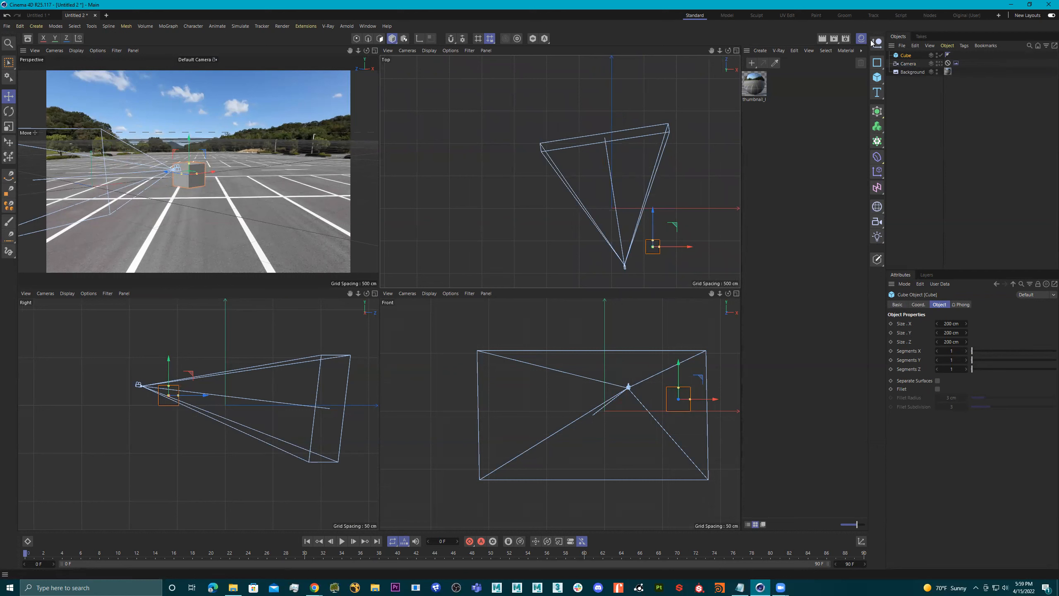
{"action": "left_click", "coordinate": [882, 82]}
{"action": "left_click", "coordinate": [915, 107]}
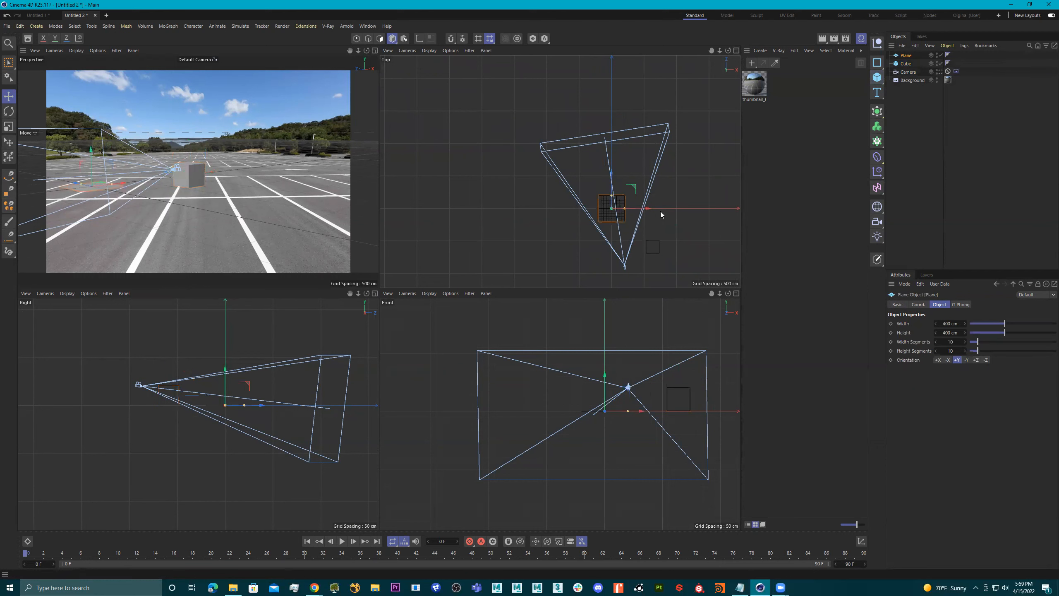
{"action": "left_click_drag", "start_coordinate": [625, 209], "coordinate": [679, 213]}
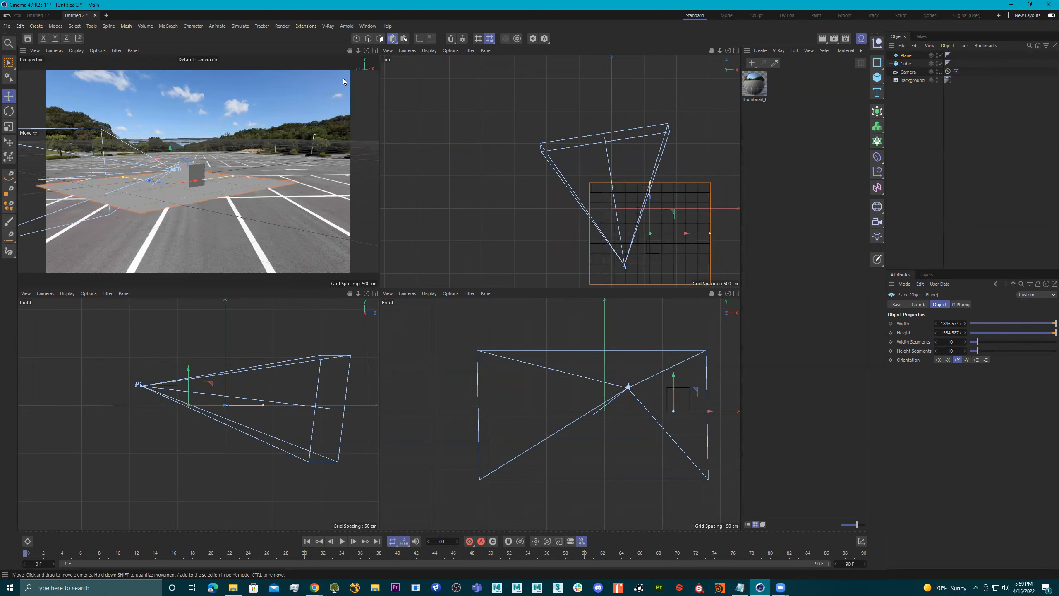
Step: Compare the plane in the default and calibrated camera views, leaving the perspective view on the calibrated camera
{"action": "middle_click", "coordinate": [324, 103]}
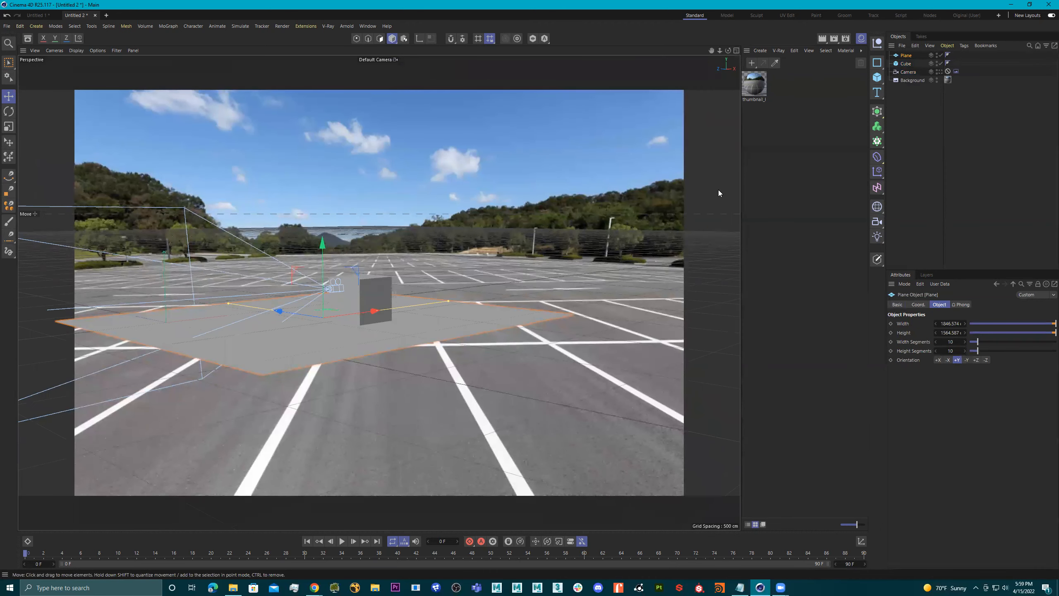
{"action": "left_click", "coordinate": [940, 71]}
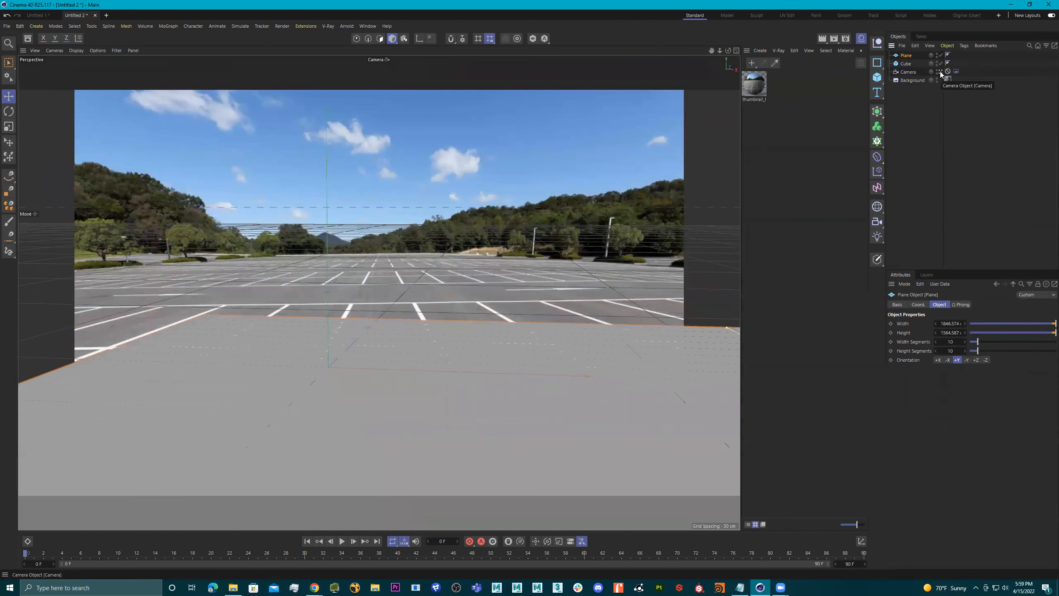
{"action": "left_click", "coordinate": [940, 72]}
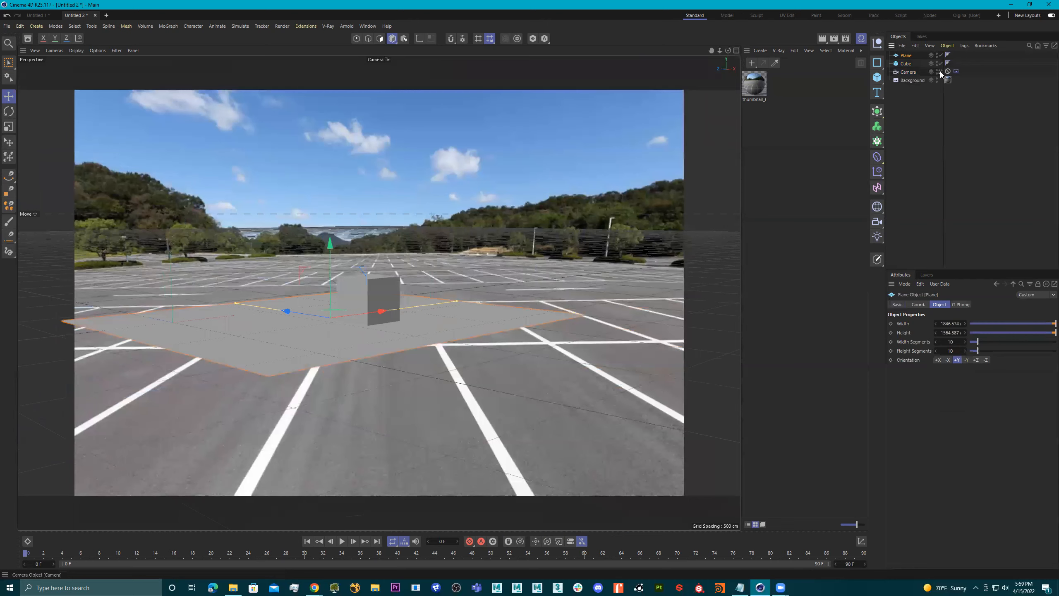
{"action": "left_click", "coordinate": [941, 72]}
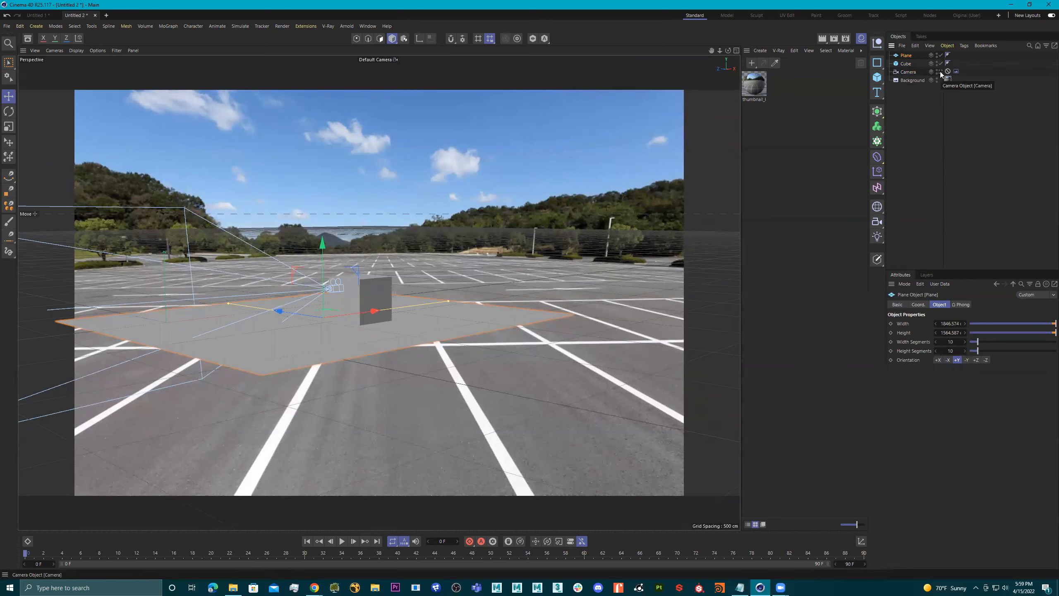
{"action": "left_click", "coordinate": [941, 72]}
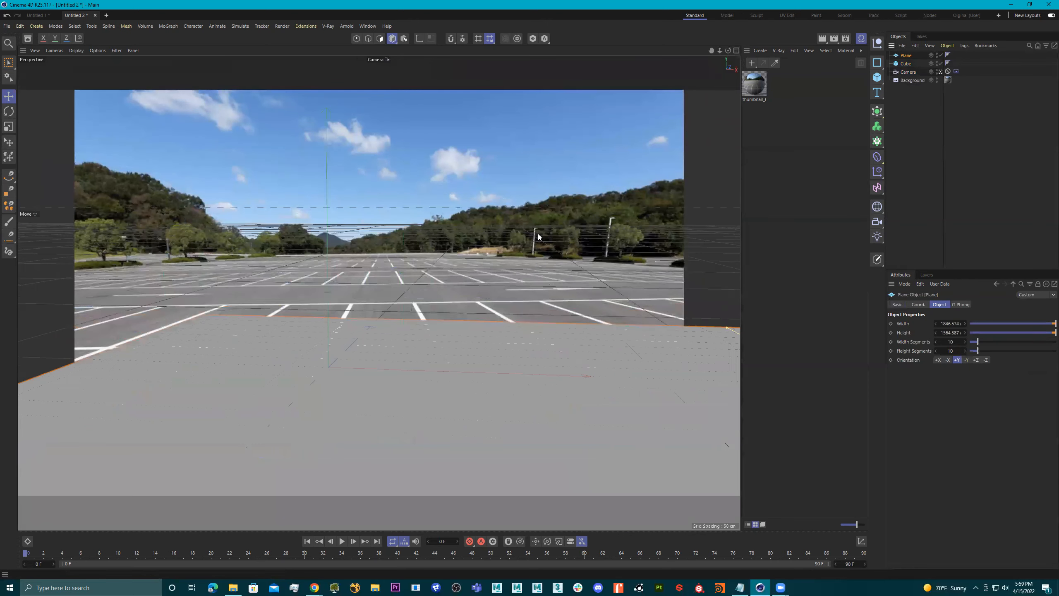
Step: Move the plane and the cube in the top view into the calibrated camera's frustum, with the cube near the plane's centre
{"action": "middle_click", "coordinate": [538, 234]}
{"action": "left_click_drag", "start_coordinate": [678, 217], "coordinate": [635, 148]}
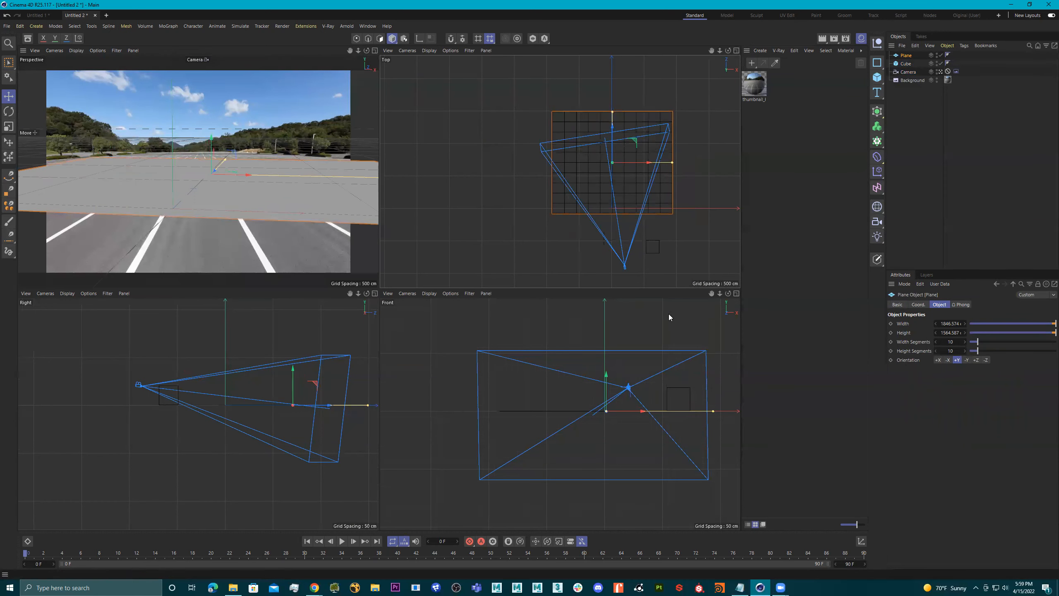
{"action": "left_click", "coordinate": [654, 247]}
{"action": "left_click_drag", "start_coordinate": [676, 226], "coordinate": [632, 144]}
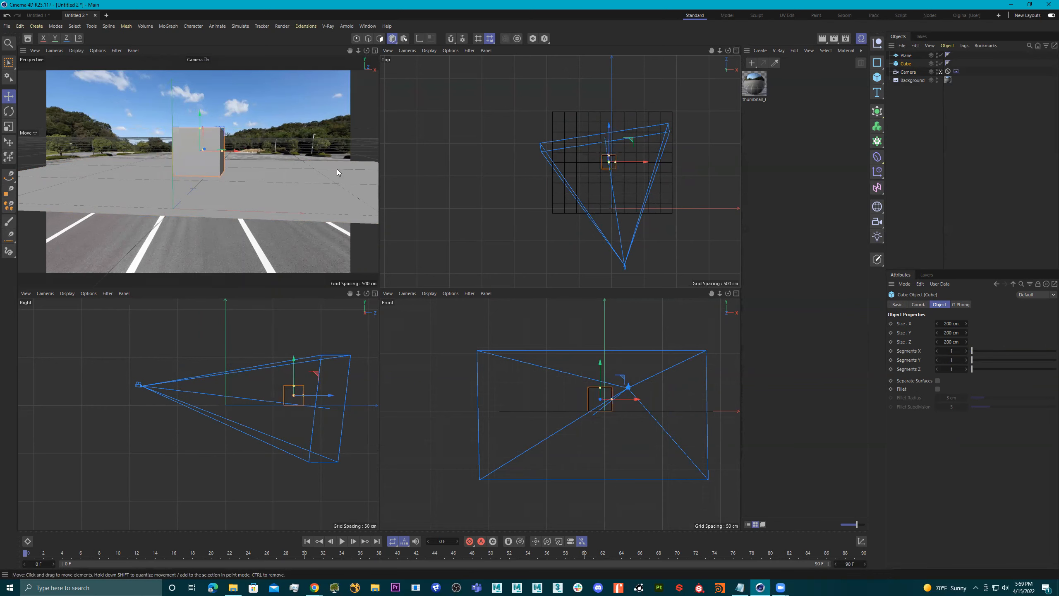
Step: Render the calibrated camera's view to the Picture Viewer, check the result and close the viewer
{"action": "middle_click", "coordinate": [314, 162]}
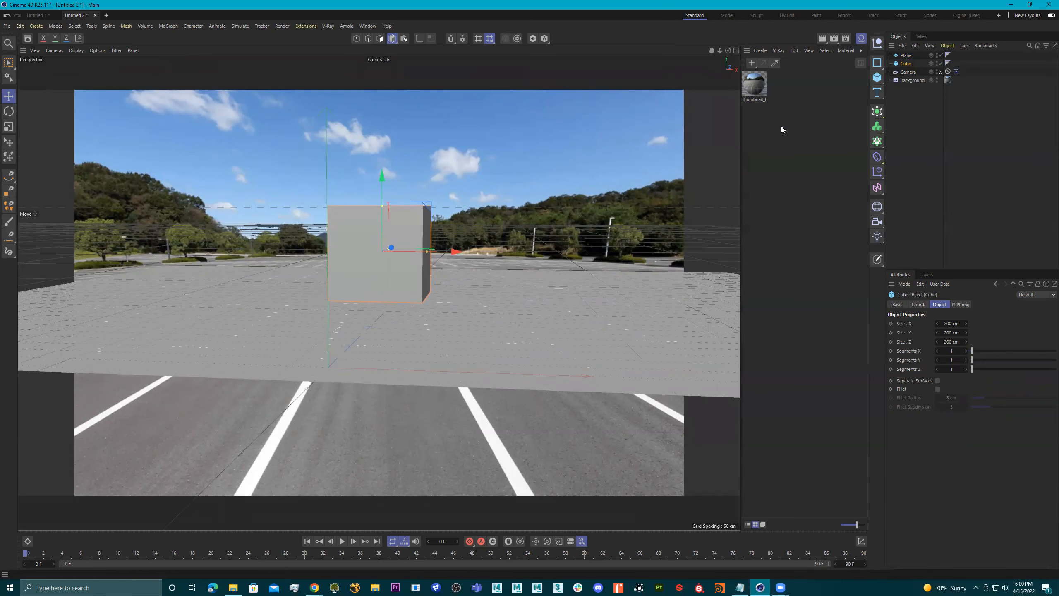
{"action": "left_click", "coordinate": [832, 39]}
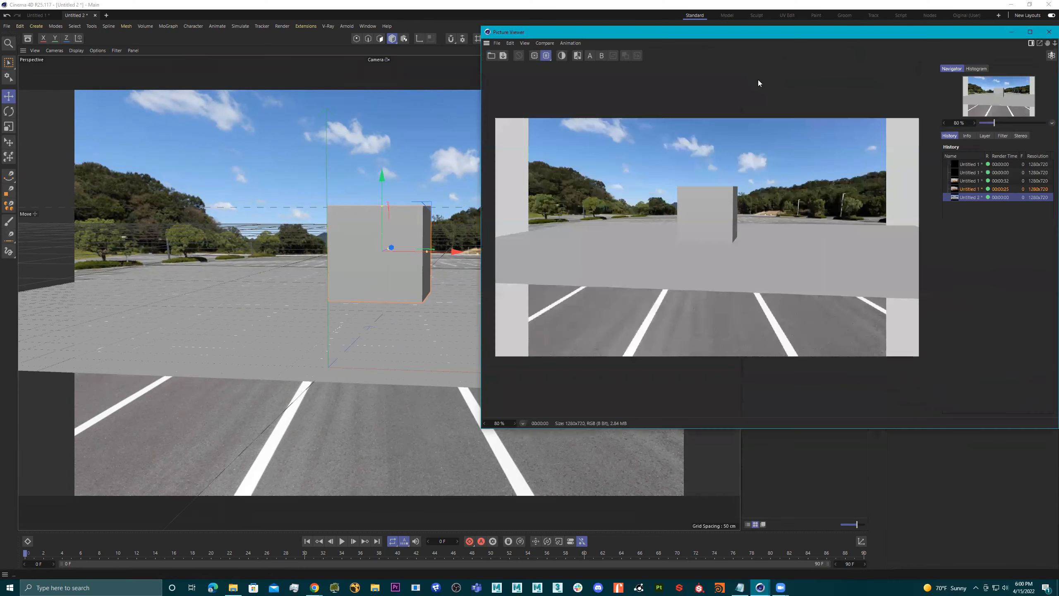
{"action": "left_click", "coordinate": [1049, 32]}
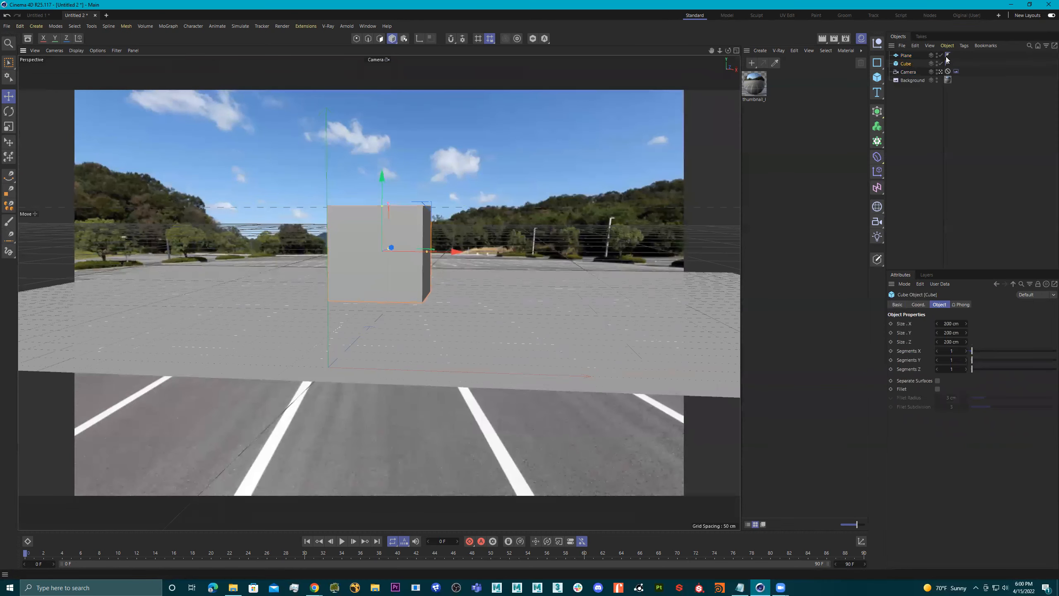
Step: Add a Compositing tag to the plane and enable its Compositing Background option
{"action": "left_click", "coordinate": [907, 56]}
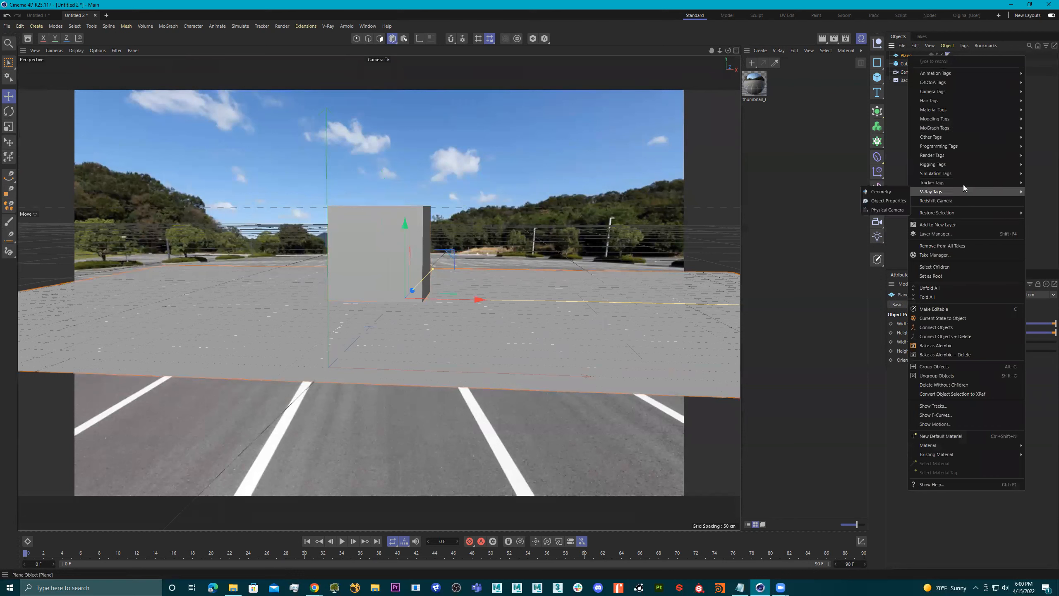
{"action": "mouse_move", "coordinate": [952, 151]}
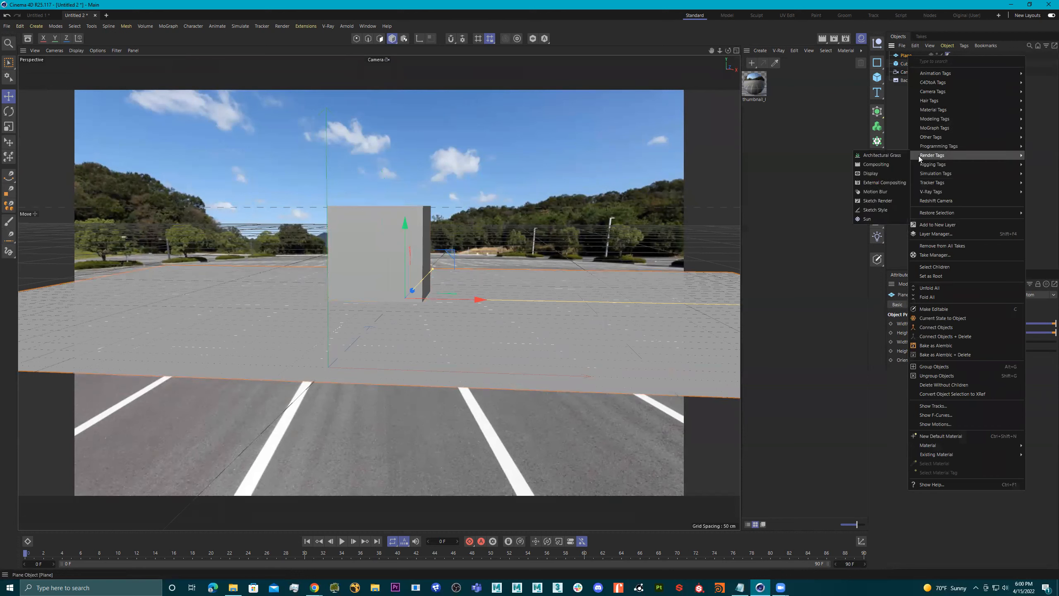
{"action": "left_click", "coordinate": [896, 155]}
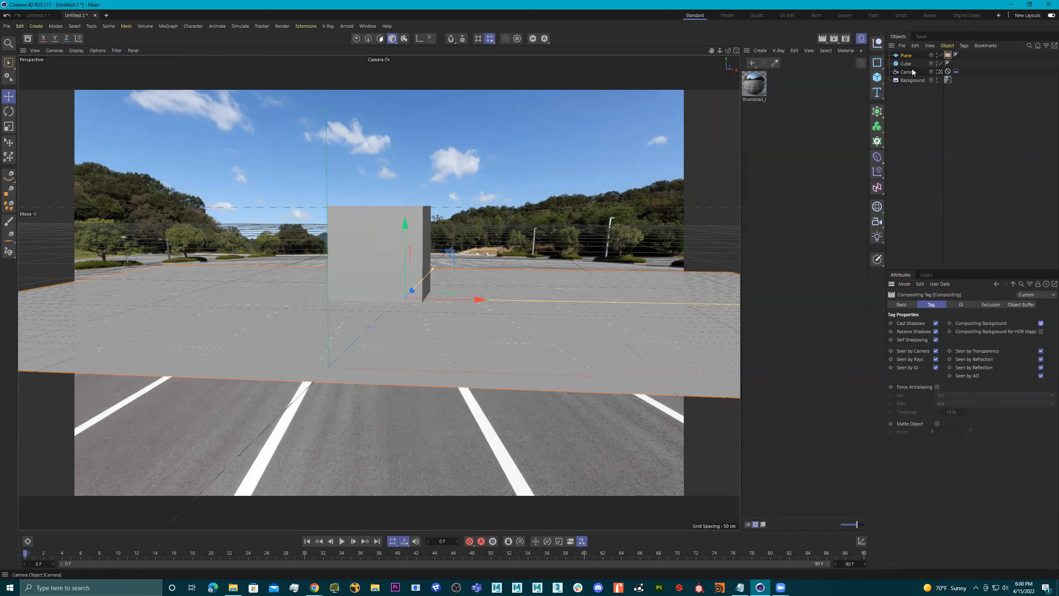
Step: Create a new material, apply it to the cube and set its colour to a muted red with 37% saturation
{"action": "double_click", "coordinate": [796, 106]}
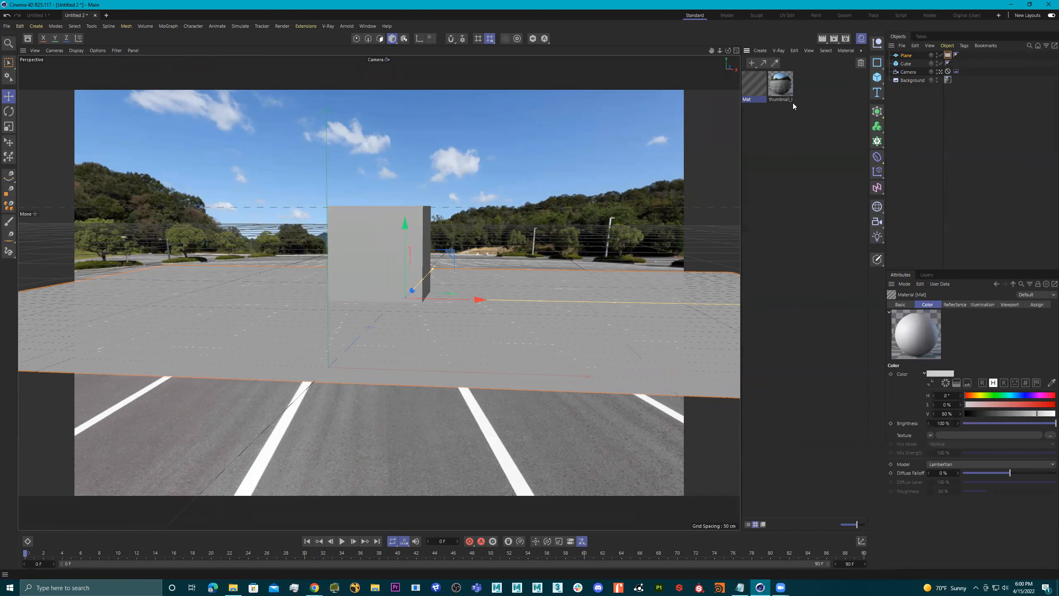
{"action": "left_click_drag", "start_coordinate": [405, 234], "coordinate": [375, 230]}
{"action": "double_click", "coordinate": [754, 91]}
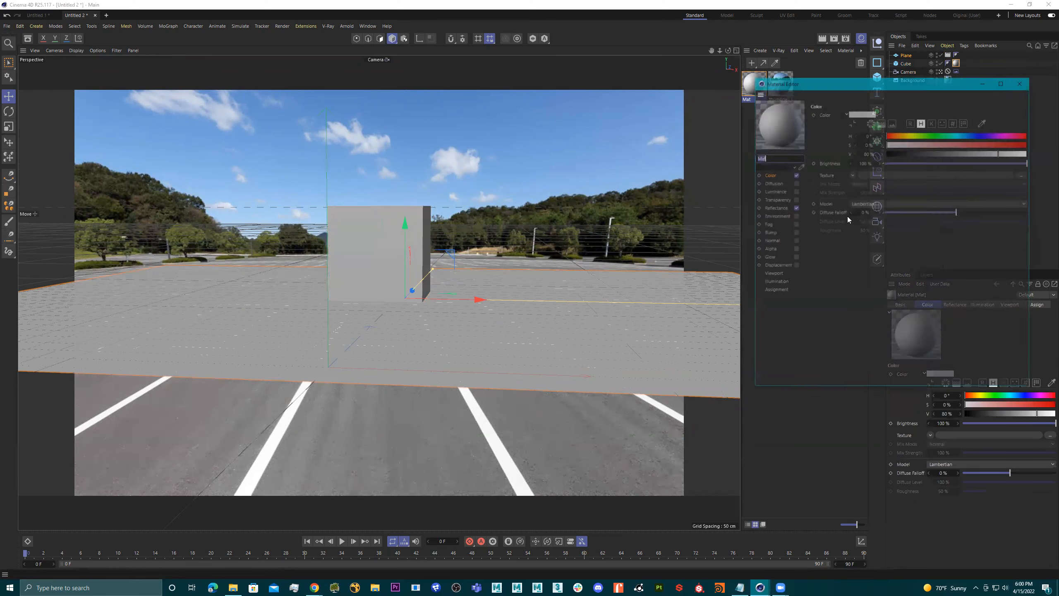
{"action": "left_click_drag", "start_coordinate": [919, 144], "coordinate": [940, 143]}
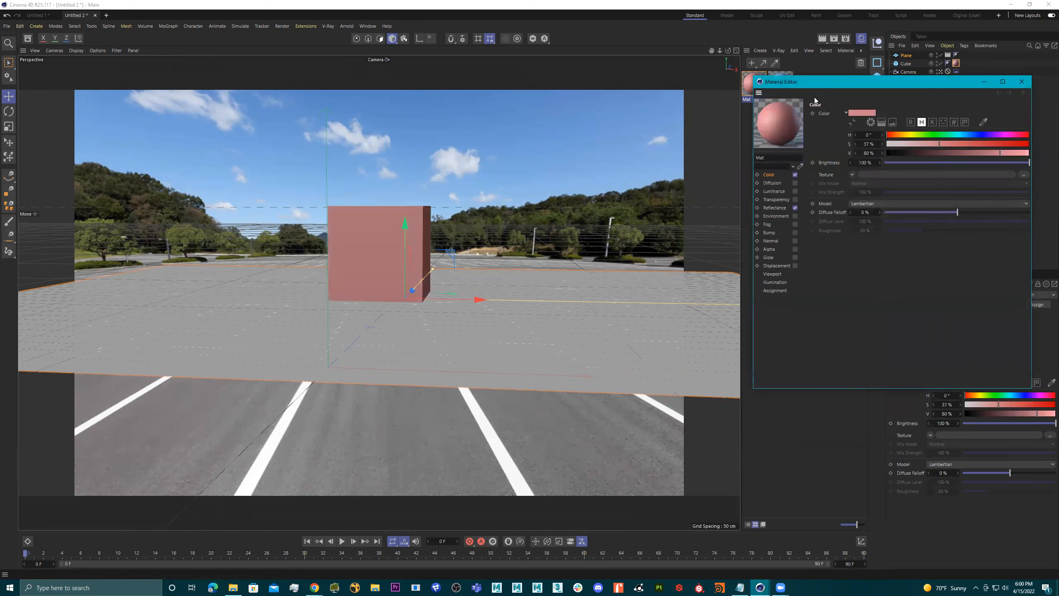
{"action": "left_click", "coordinate": [1022, 82]}
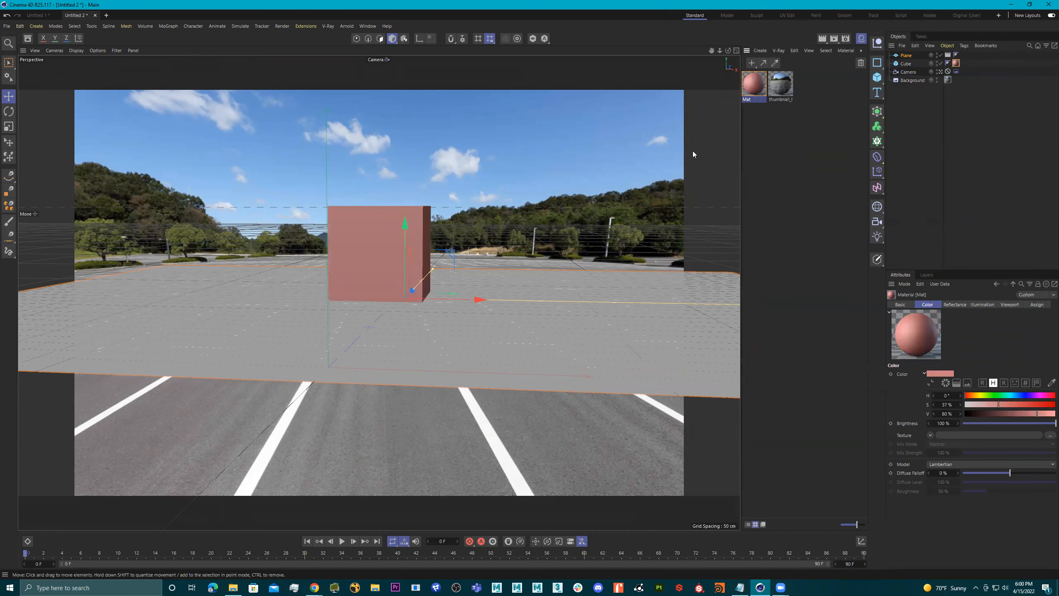
Step: Switch the perspective view to the default camera and hide the background in the viewport to show the plane and cube from above
{"action": "left_click", "coordinate": [941, 72]}
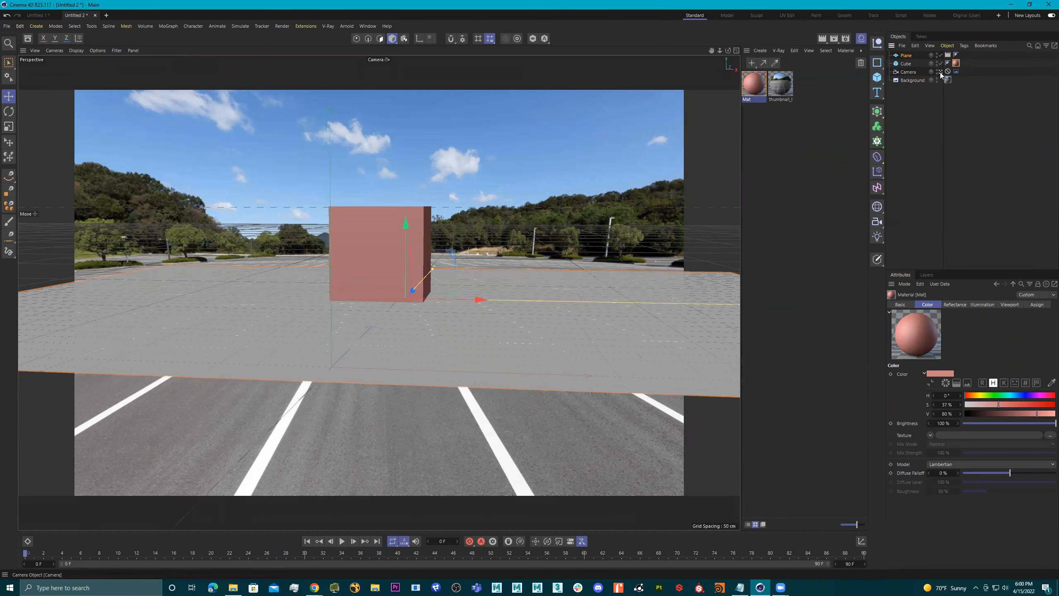
{"action": "left_click_drag", "start_coordinate": [459, 245], "coordinate": [505, 338], "text": "alt"}
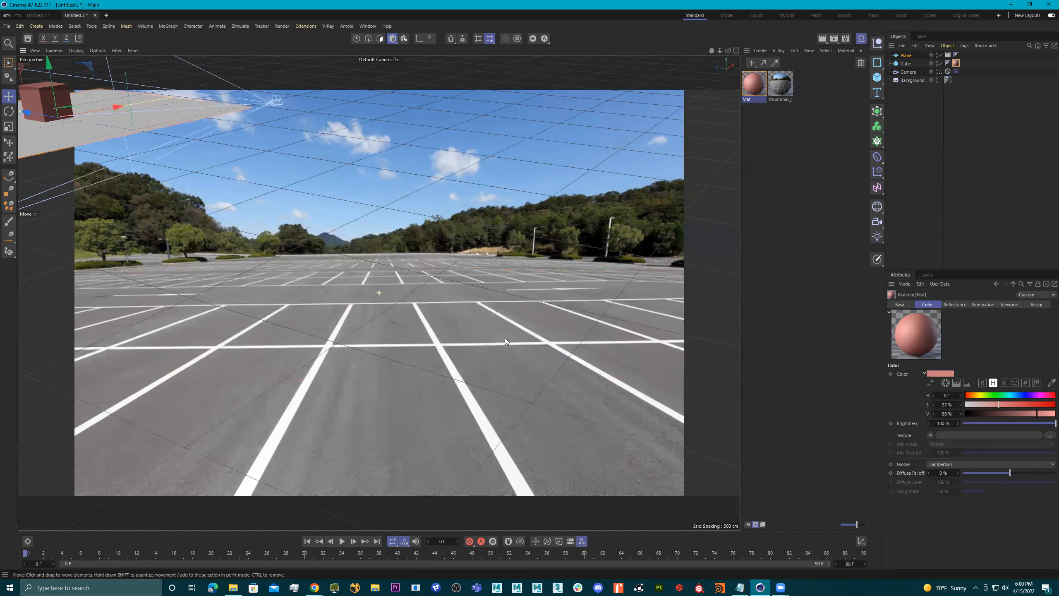
{"action": "left_click_drag", "start_coordinate": [537, 250], "coordinate": [504, 294], "text": "alt"}
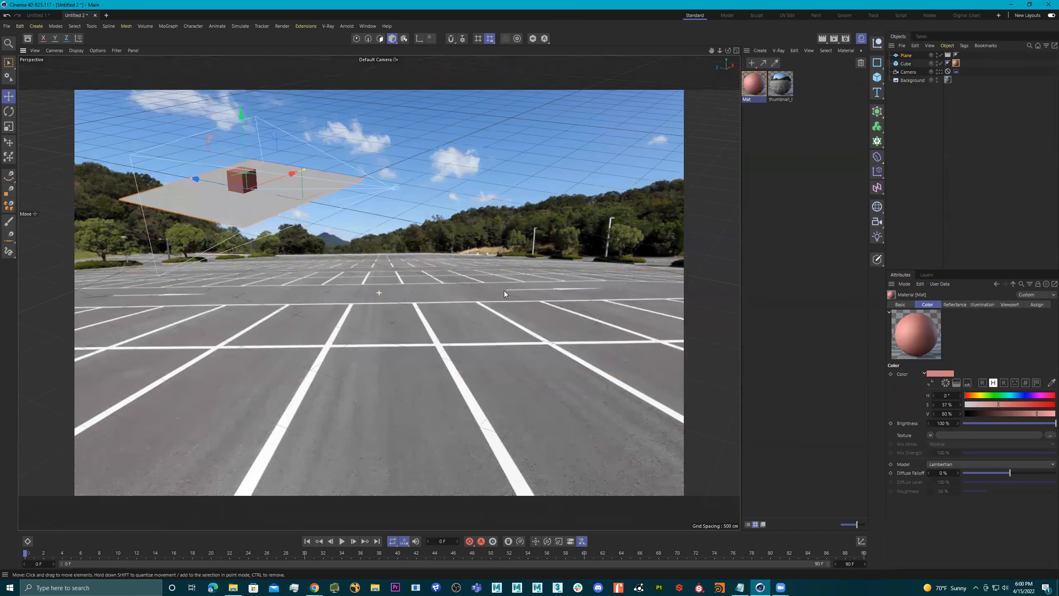
{"action": "left_click", "coordinate": [938, 80]}
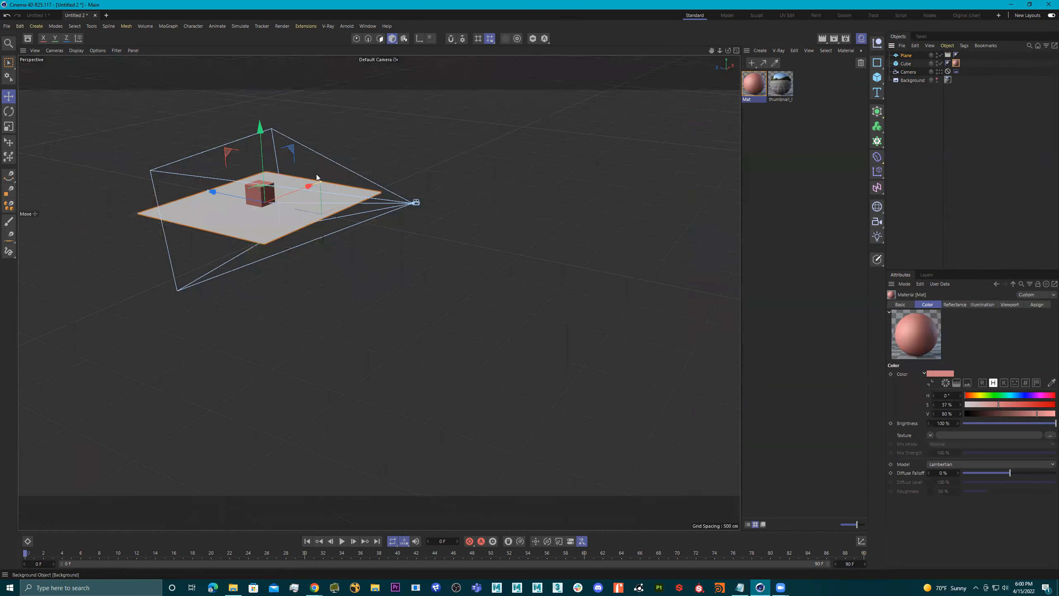
{"action": "middle_click_drag", "start_coordinate": [317, 178], "coordinate": [573, 329], "text": "alt"}
{"action": "left_click_drag", "start_coordinate": [573, 330], "coordinate": [546, 365], "text": "alt"}
{"action": "middle_click_drag", "start_coordinate": [547, 365], "coordinate": [461, 348], "text": "alt"}
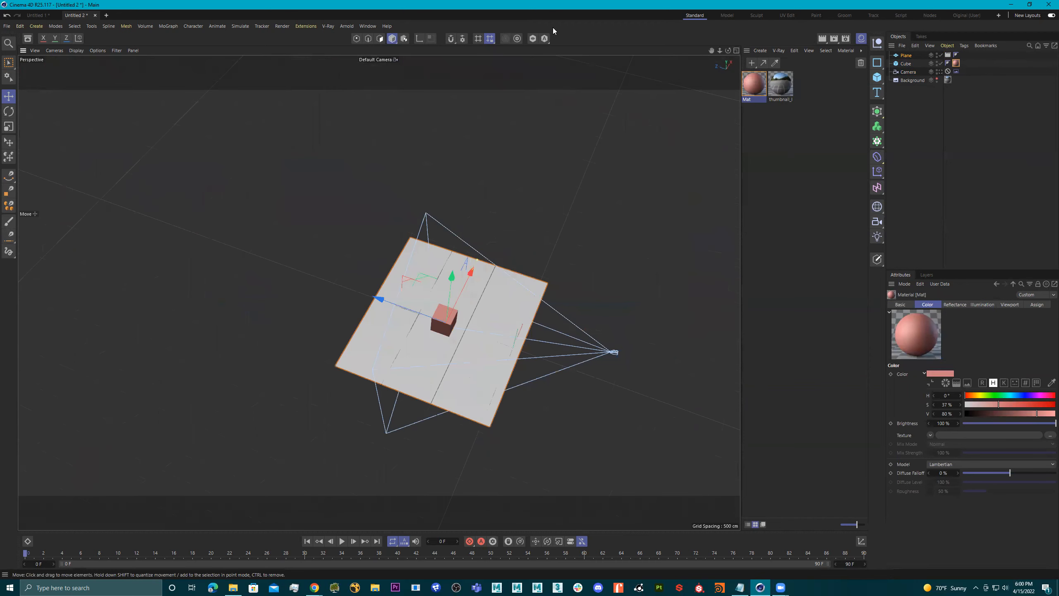
Step: Add an area light, raise it above the cube and rotate it to shine down on the cube and plane
{"action": "left_click", "coordinate": [881, 207]}
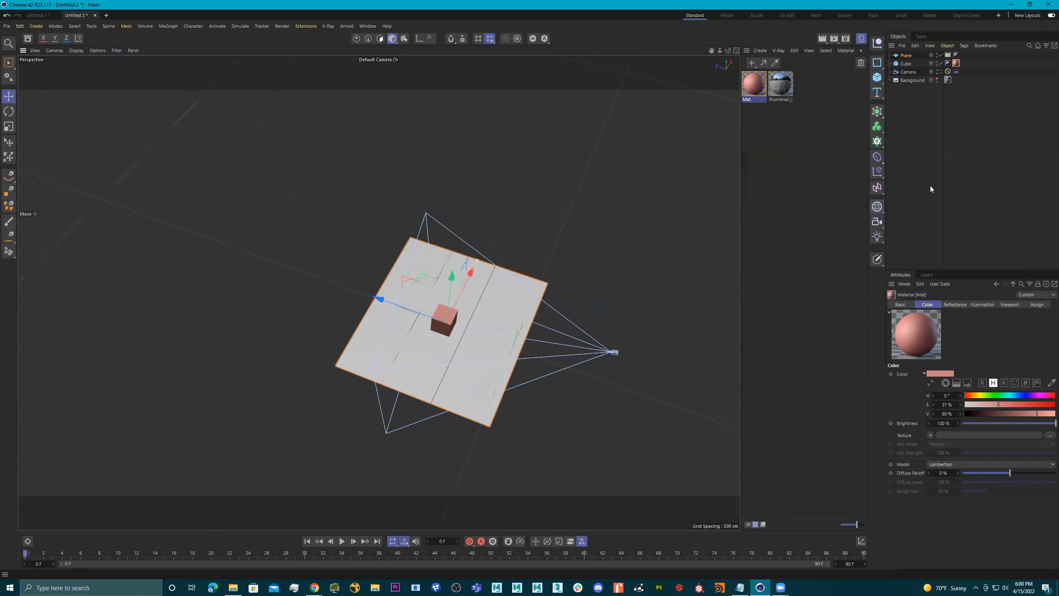
{"action": "left_click", "coordinate": [878, 239]}
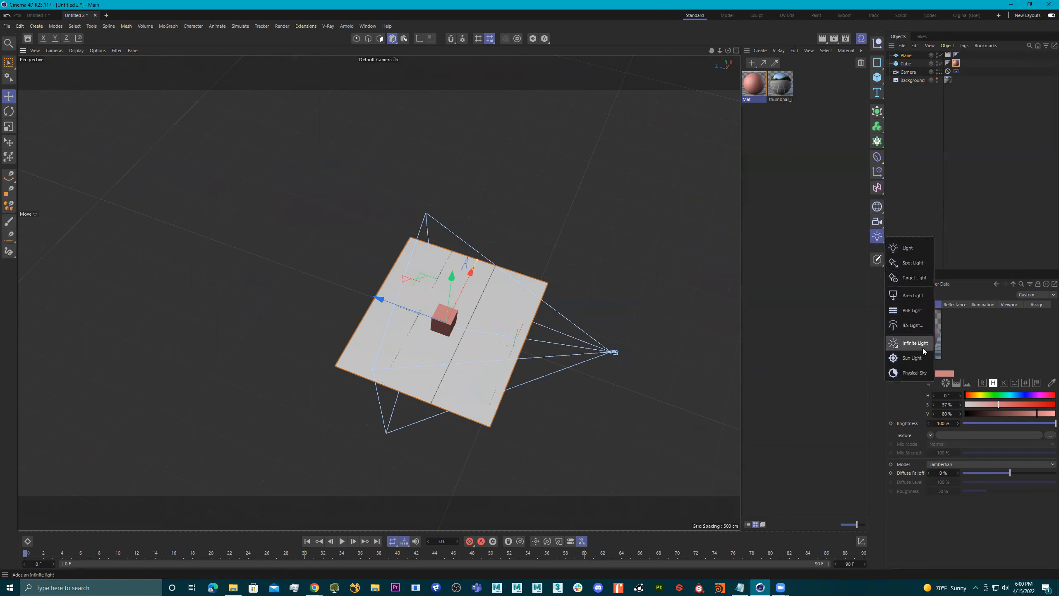
{"action": "left_click", "coordinate": [913, 295]}
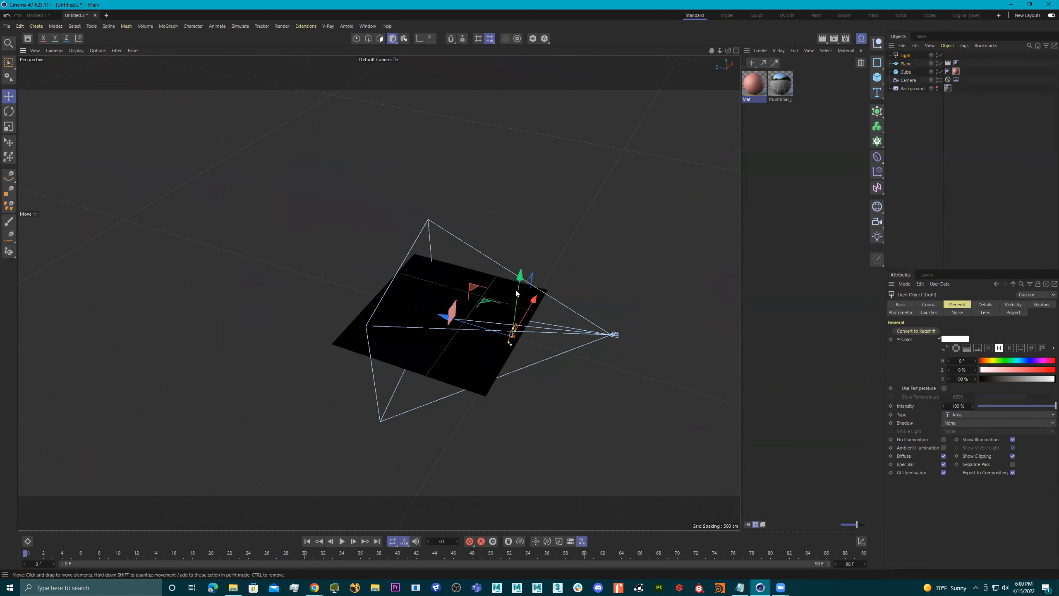
{"action": "left_click_drag", "start_coordinate": [516, 294], "coordinate": [397, 243]}
{"action": "key", "text": "r"}
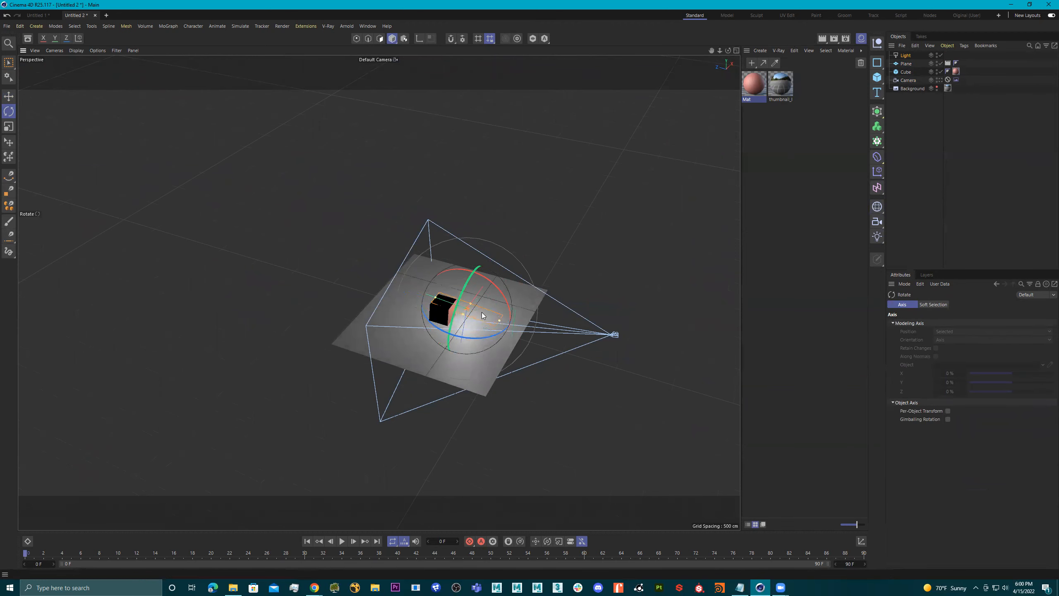
{"action": "key", "text": "e"}
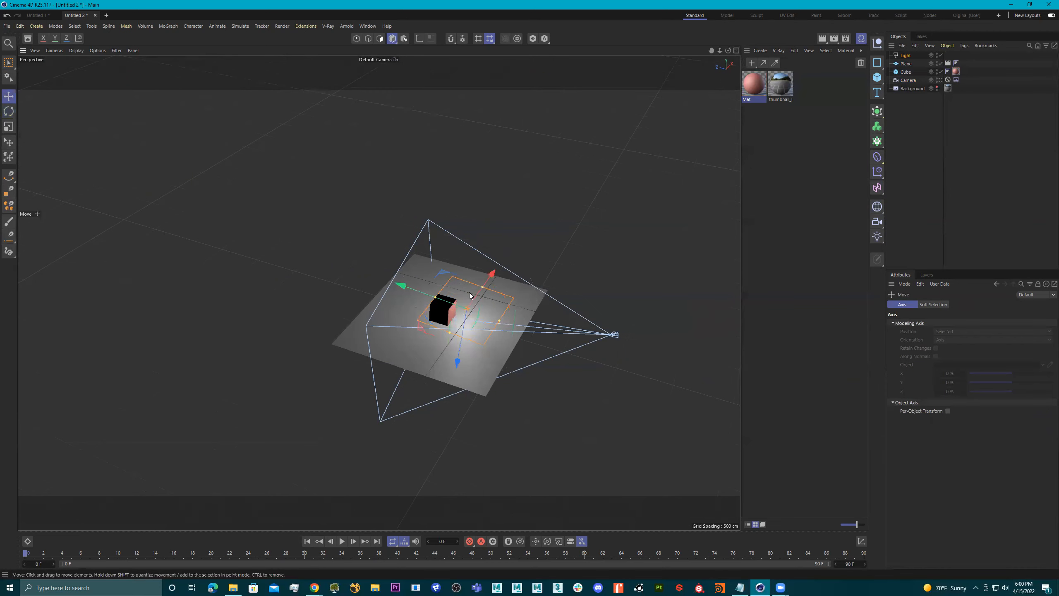
{"action": "left_click_drag", "start_coordinate": [471, 288], "coordinate": [462, 238]}
{"action": "key", "text": "r"}
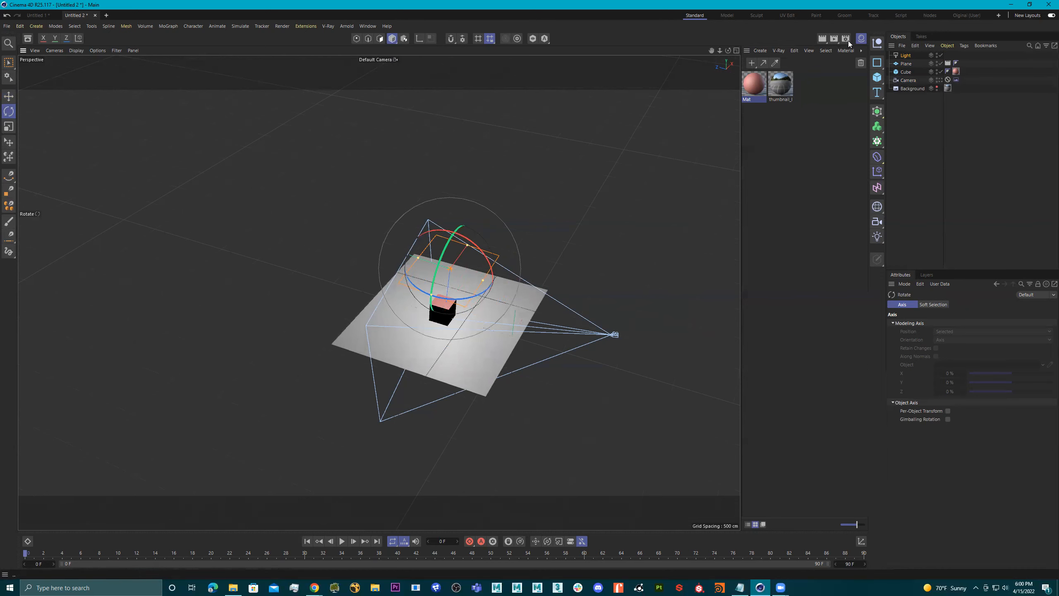
Step: Look through the calibrated camera again, render to the Picture Viewer, check the lighting and close the viewer
{"action": "left_click", "coordinate": [940, 80]}
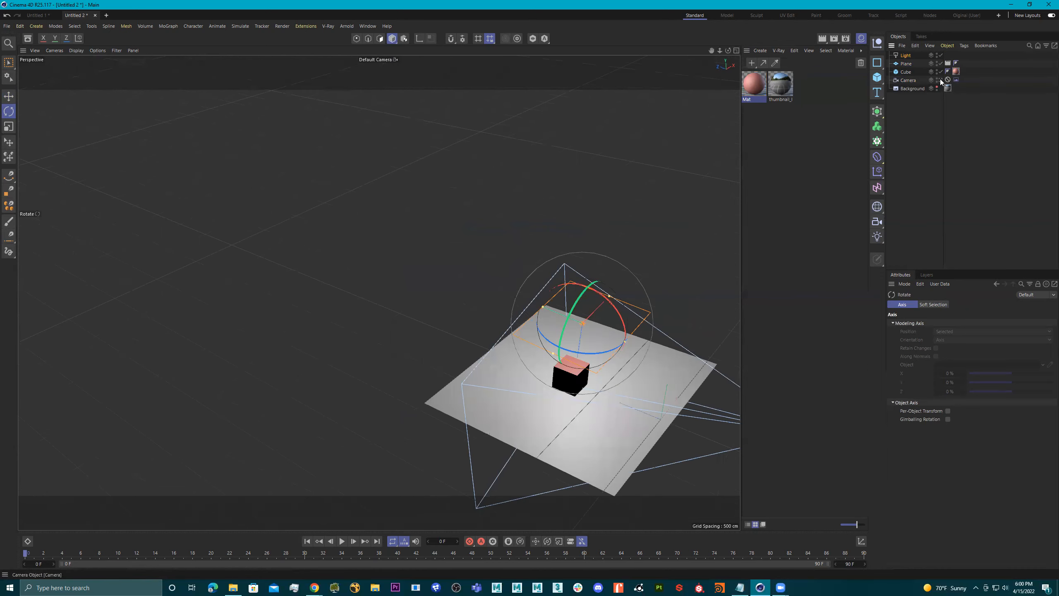
{"action": "left_click", "coordinate": [834, 39]}
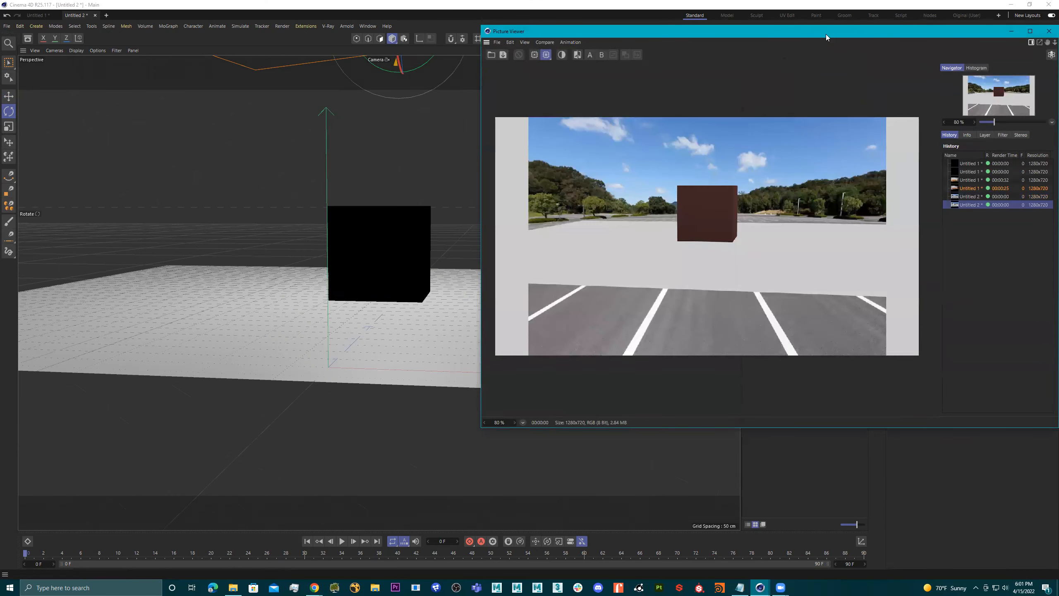
{"action": "left_click_drag", "start_coordinate": [826, 33], "coordinate": [592, 48]}
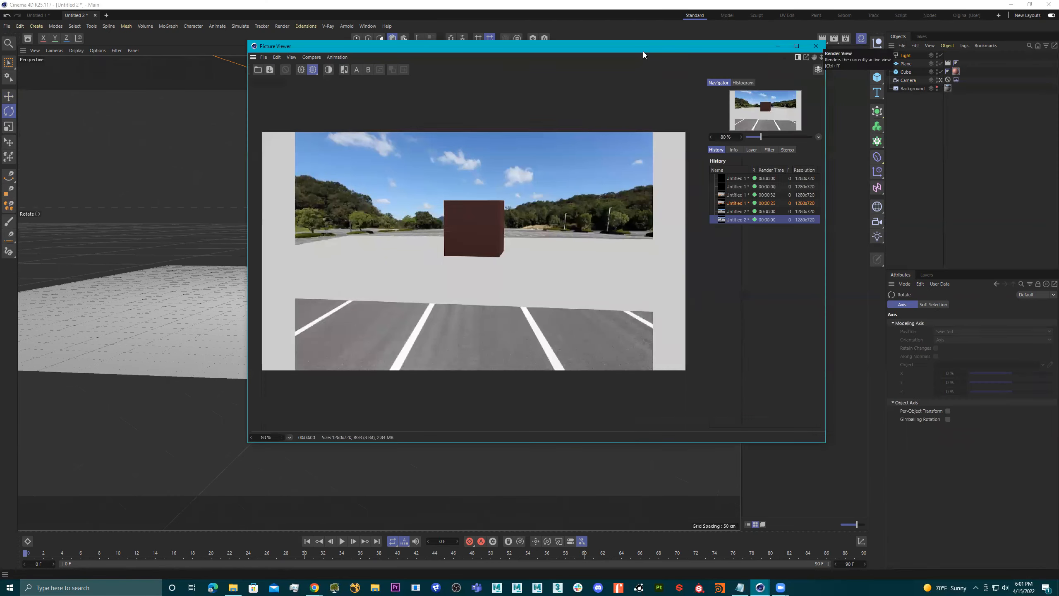
{"action": "left_click", "coordinate": [815, 45]}
Step: Open the render settings and set the renderer to Physical
{"action": "left_click", "coordinate": [846, 38]}
{"action": "left_click", "coordinate": [764, 54]}
{"action": "left_click", "coordinate": [759, 70]}
{"action": "left_click_drag", "start_coordinate": [944, 33], "coordinate": [673, 42]}
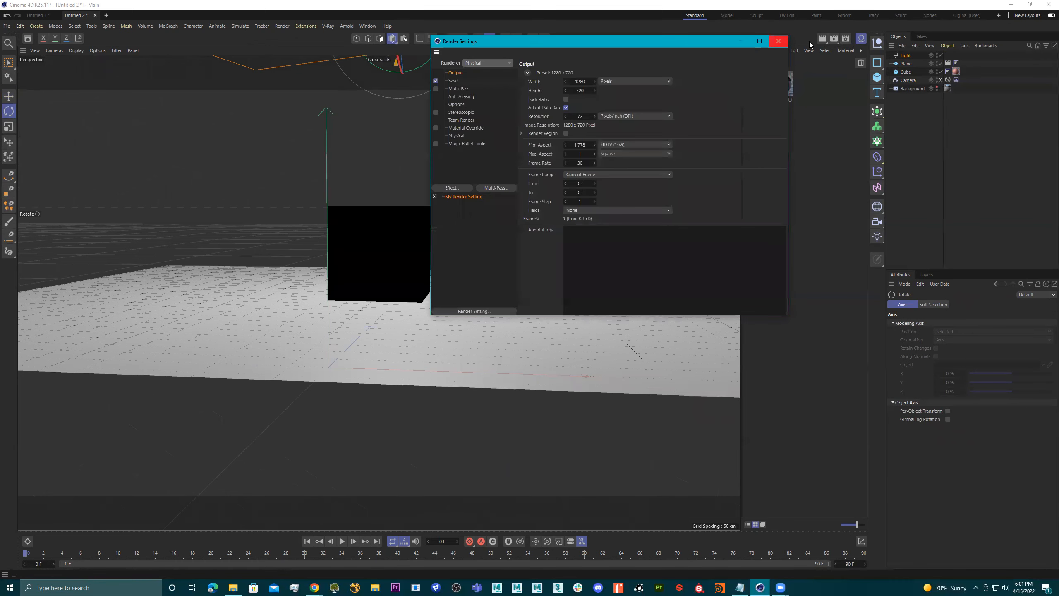
Step: Add the Global Illumination and Ambient Occlusion effects to the render settings and render the calibrated view to the Picture Viewer
{"action": "left_click", "coordinate": [465, 189]}
{"action": "left_click", "coordinate": [496, 319]}
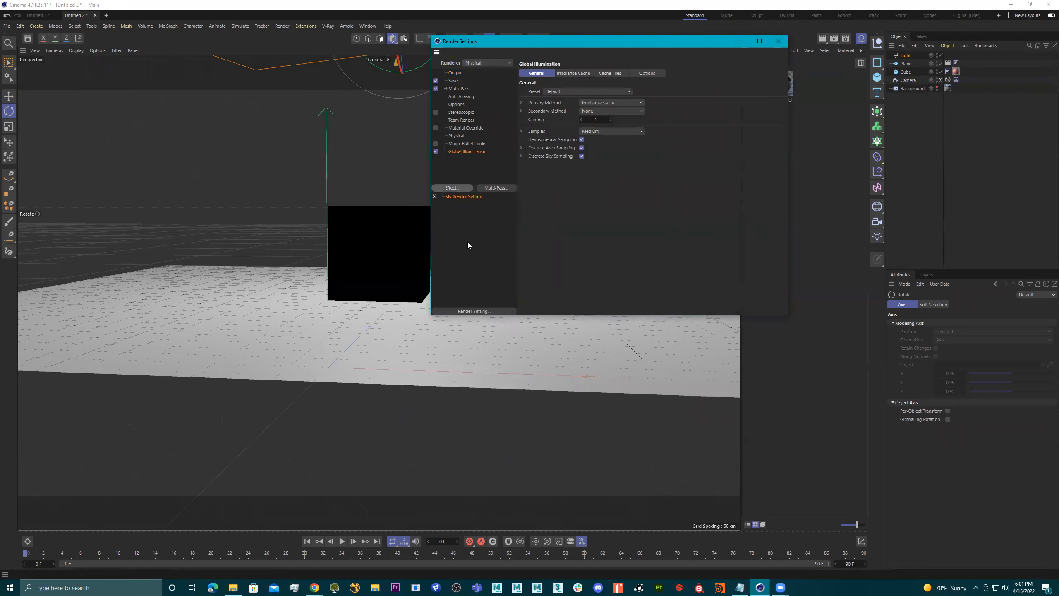
{"action": "left_click", "coordinate": [453, 187]}
{"action": "left_click", "coordinate": [494, 255]}
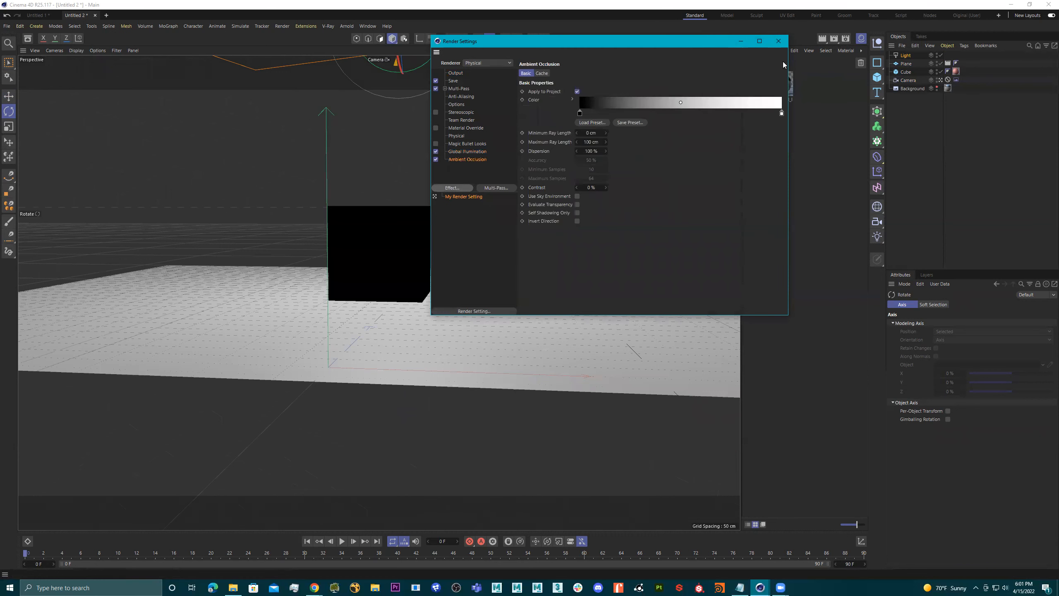
{"action": "left_click", "coordinate": [779, 41]}
{"action": "left_click", "coordinate": [833, 39]}
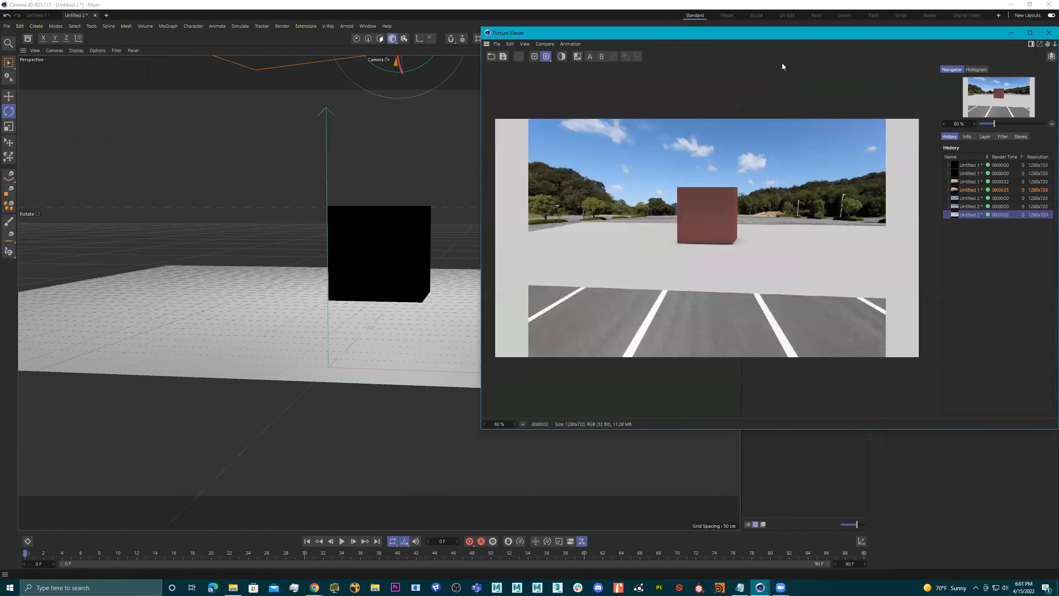
{"action": "left_click_drag", "start_coordinate": [806, 36], "coordinate": [433, 46]}
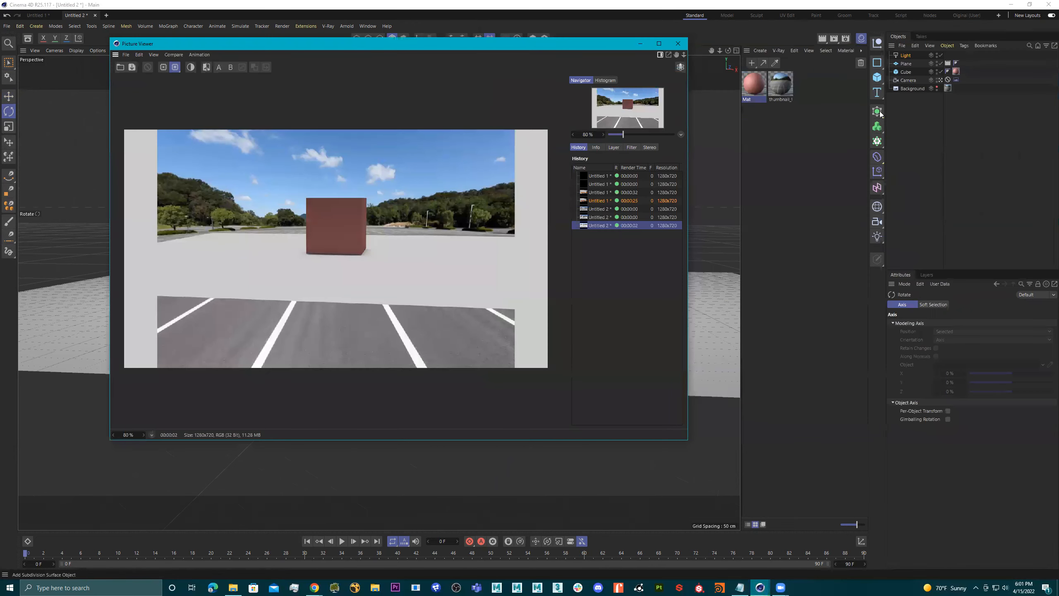
Step: Show the background in the viewport again and copy its thumbnail_ParkingLot material tag onto the plane
{"action": "left_click", "coordinate": [938, 87]}
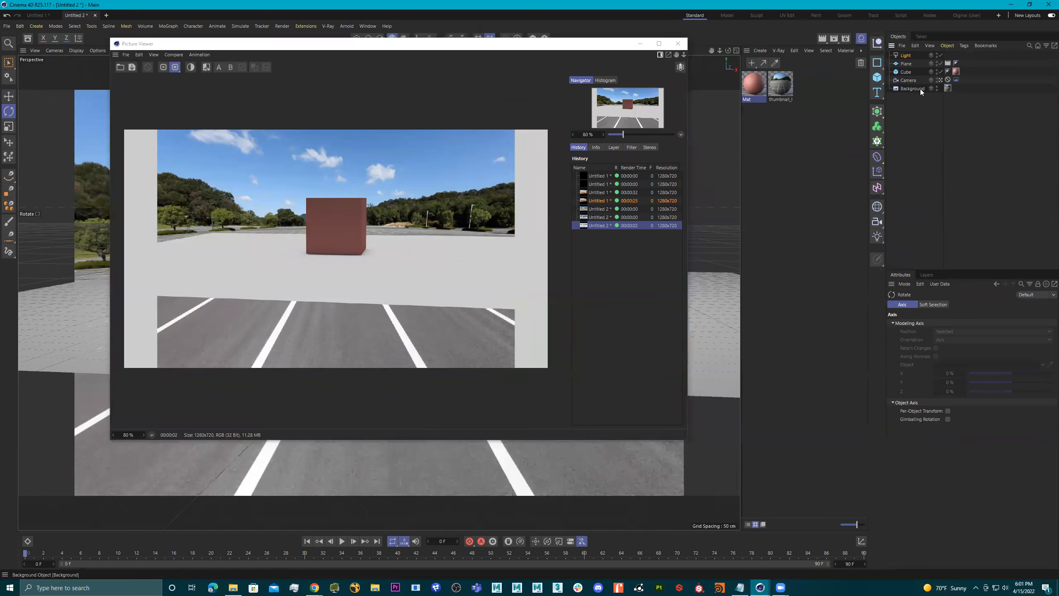
{"action": "left_click", "coordinate": [947, 88]}
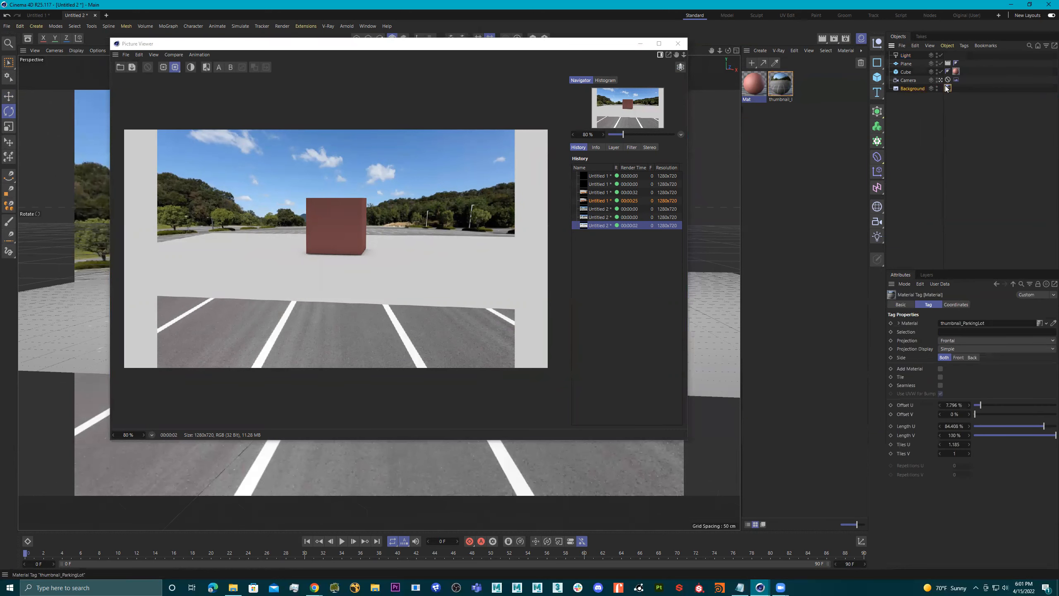
{"action": "left_click_drag", "start_coordinate": [970, 65], "coordinate": [967, 64], "text": "ctrl"}
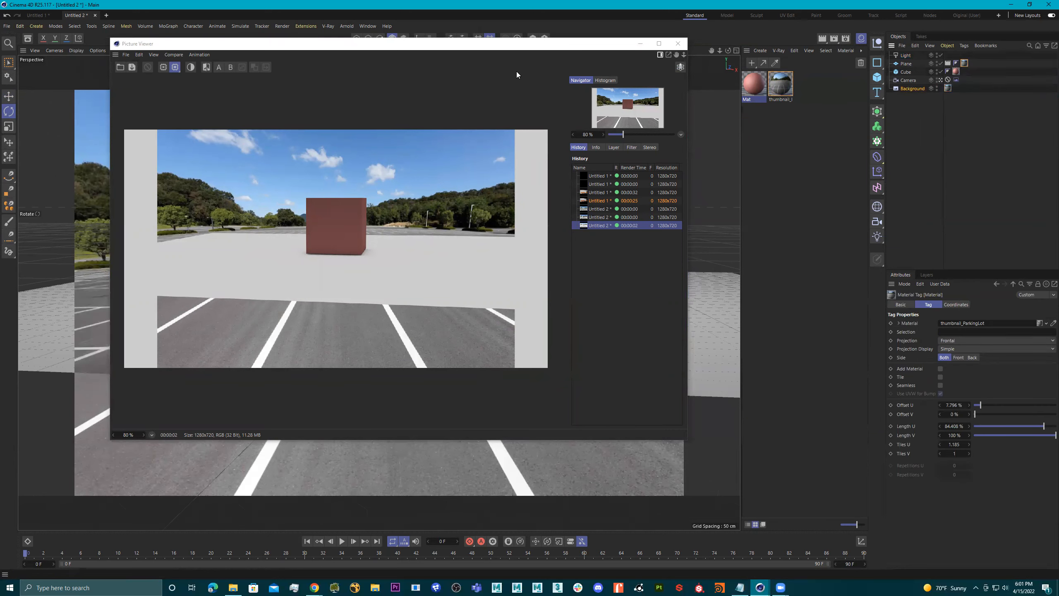
Step: Render the view with the textured plane to the Picture Viewer and set the viewer beside the cube
{"action": "left_click", "coordinate": [842, 40]}
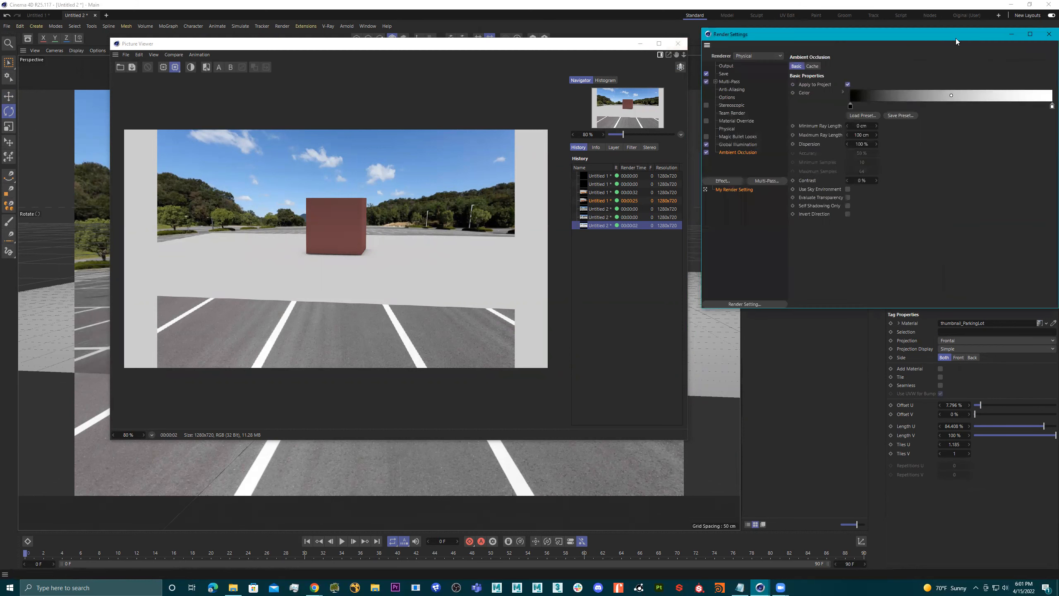
{"action": "left_click", "coordinate": [1049, 34]}
{"action": "left_click", "coordinate": [829, 41]}
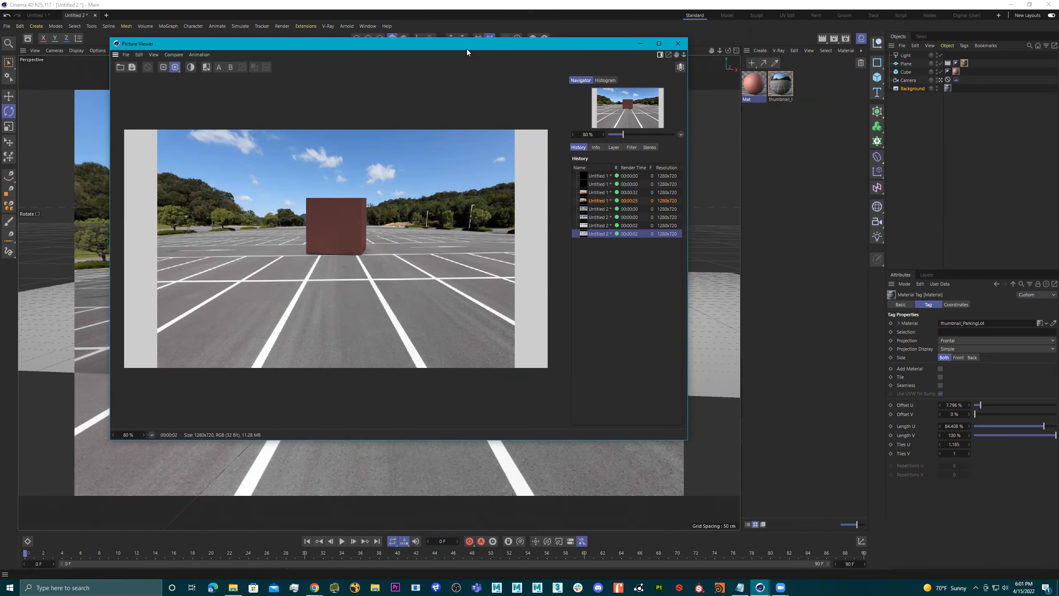
{"action": "left_click_drag", "start_coordinate": [467, 49], "coordinate": [824, 106]}
Step: Move the cube along the plane closer to the camera, over the parking line left of centre
{"action": "left_click", "coordinate": [390, 249]}
{"action": "key", "text": "e"}
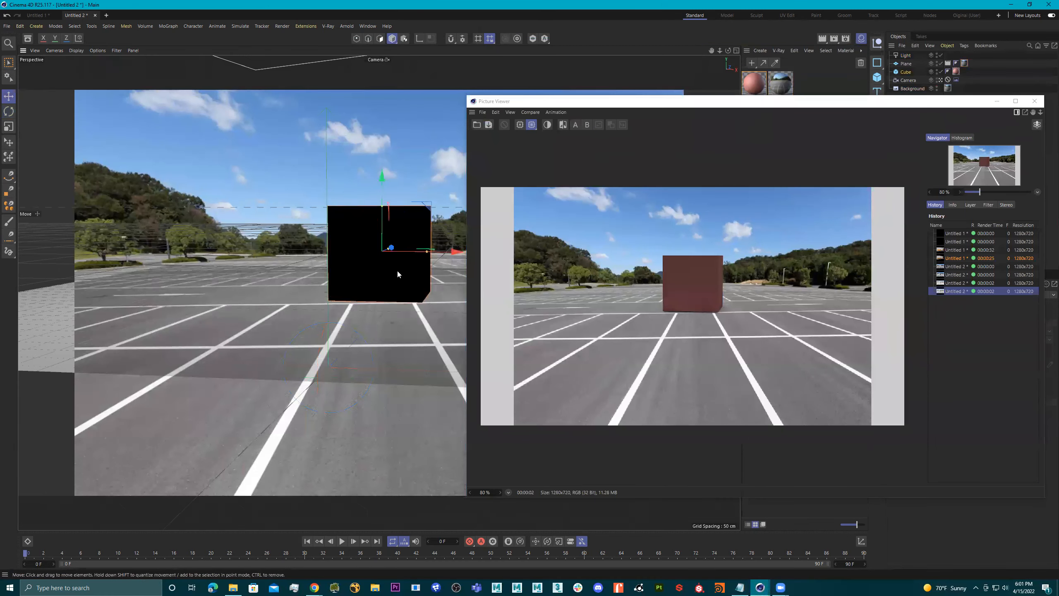
{"action": "left_click_drag", "start_coordinate": [392, 249], "coordinate": [325, 297]}
Step: Render the moved cube to the Picture Viewer, check how it sits on the parking lot and close the viewer
{"action": "left_click_drag", "start_coordinate": [756, 109], "coordinate": [682, 108]}
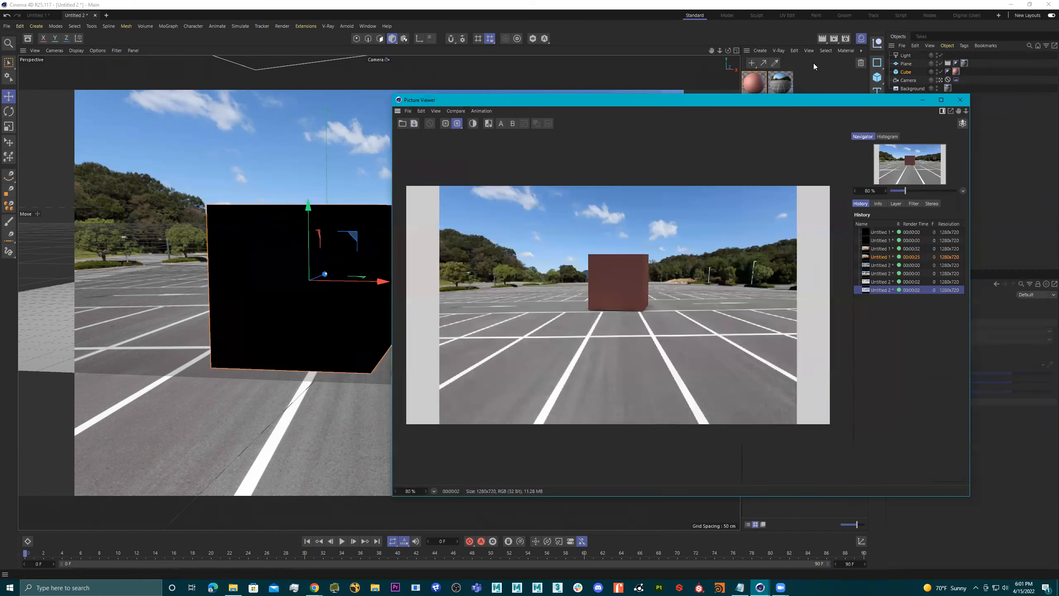
{"action": "key", "text": "shift+r"}
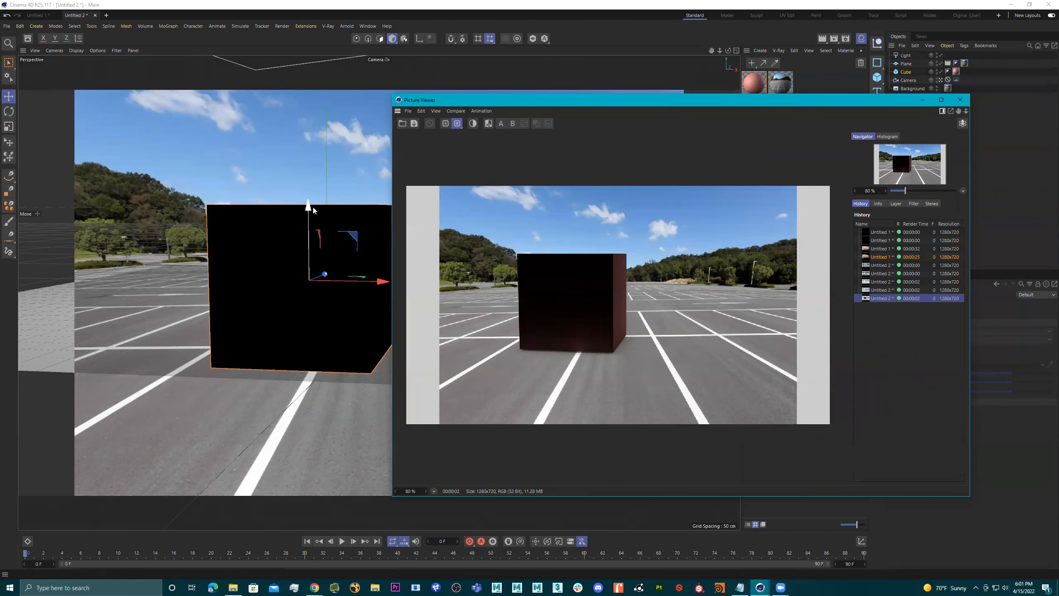
{"action": "left_click", "coordinate": [960, 100]}
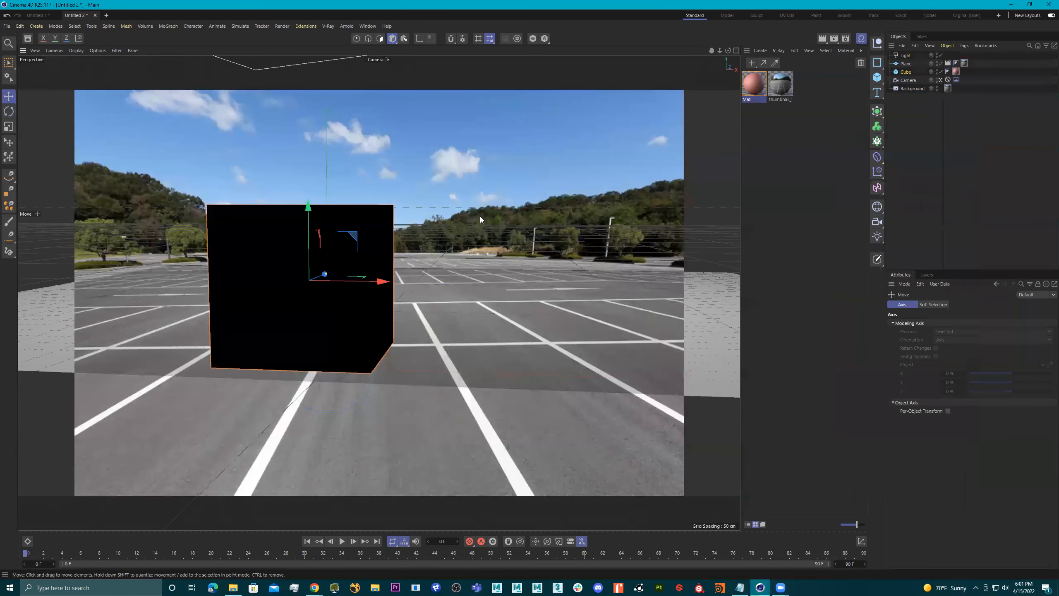
Step: Flatten the cube vertically into a low box resting on the ground plane and test-render it to the Picture Viewer
{"action": "left_click_drag", "start_coordinate": [308, 209], "coordinate": [312, 180]}
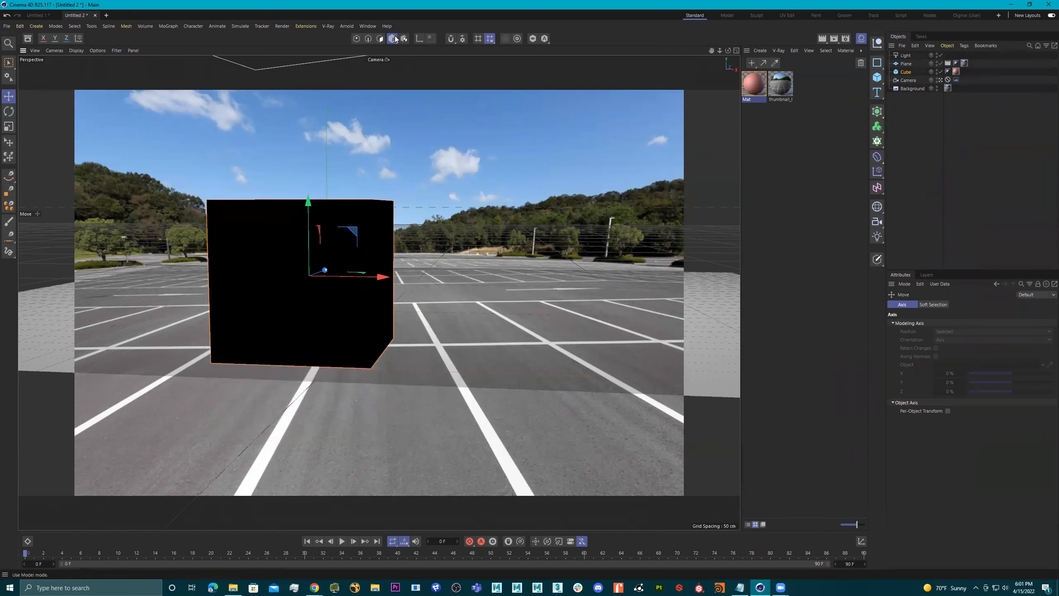
{"action": "left_click", "coordinate": [906, 72]}
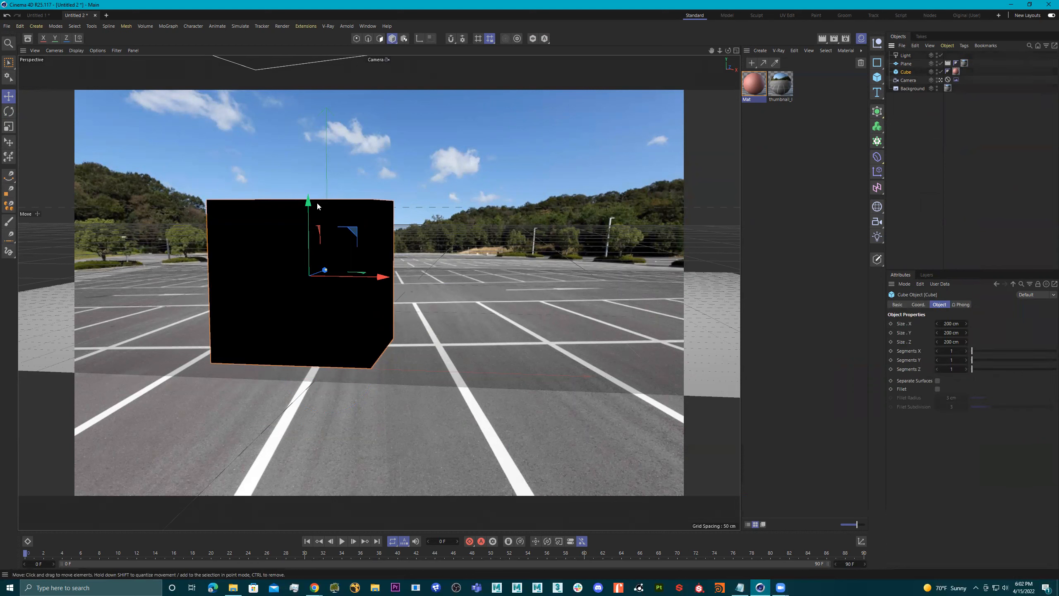
{"action": "key", "text": "t"}
{"action": "left_click_drag", "start_coordinate": [309, 202], "coordinate": [304, 260]}
{"action": "key", "text": "e"}
{"action": "left_click_drag", "start_coordinate": [309, 206], "coordinate": [310, 263]}
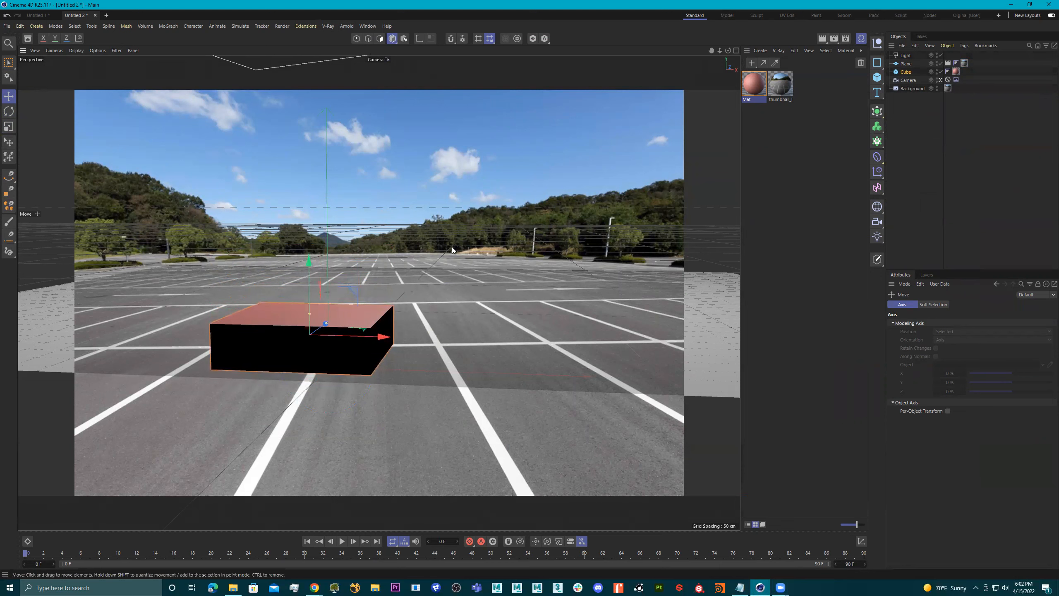
{"action": "left_click", "coordinate": [833, 38]}
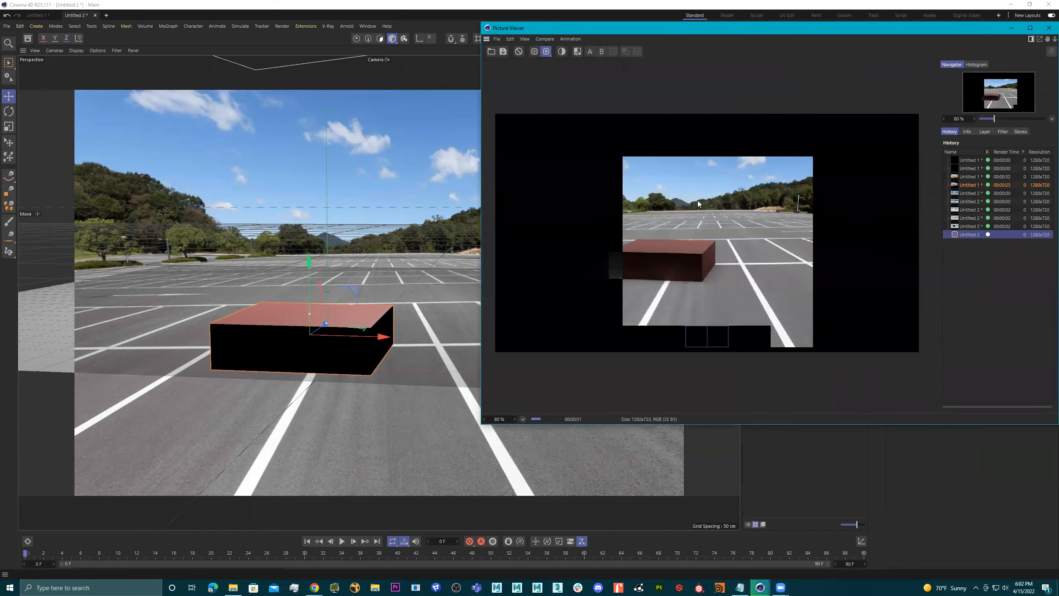
{"action": "left_click", "coordinate": [1048, 28]}
Step: Add a Figure primitive, duplicate it into four figures spread around the box on the ground, and render them to the Picture Viewer
{"action": "middle_click", "coordinate": [565, 185]}
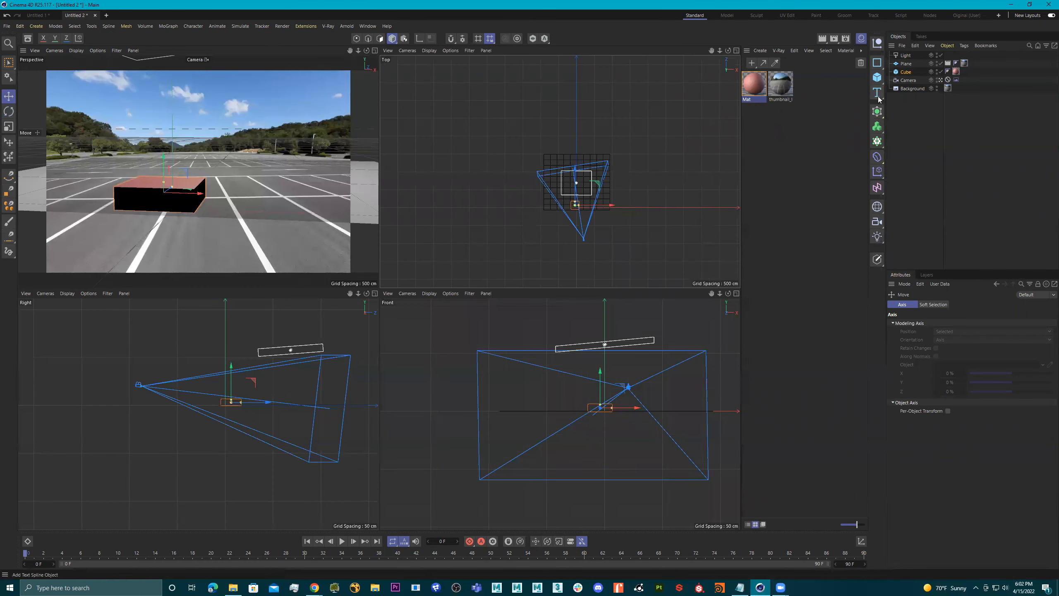
{"action": "left_click", "coordinate": [877, 77]}
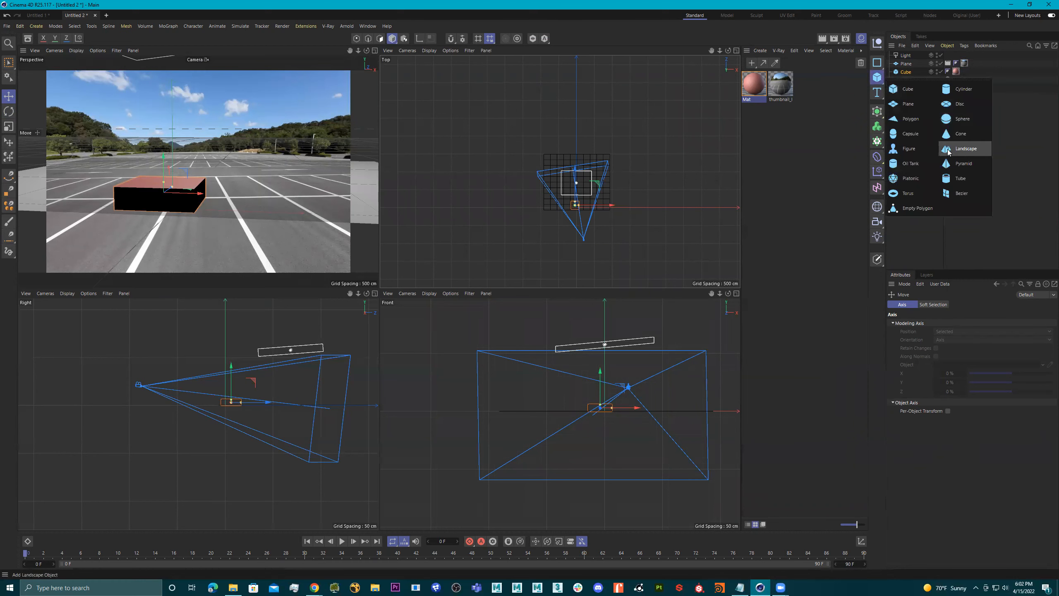
{"action": "left_click", "coordinate": [911, 149]}
{"action": "left_click_drag", "start_coordinate": [577, 179], "coordinate": [620, 201]}
{"action": "left_click_drag", "start_coordinate": [588, 167], "coordinate": [611, 185], "text": "ctrl"}
{"action": "left_click_drag", "start_coordinate": [325, 405], "coordinate": [268, 406]}
{"action": "scroll", "coordinate": [235, 381], "scroll_direction": "up", "scroll_amount": 5}
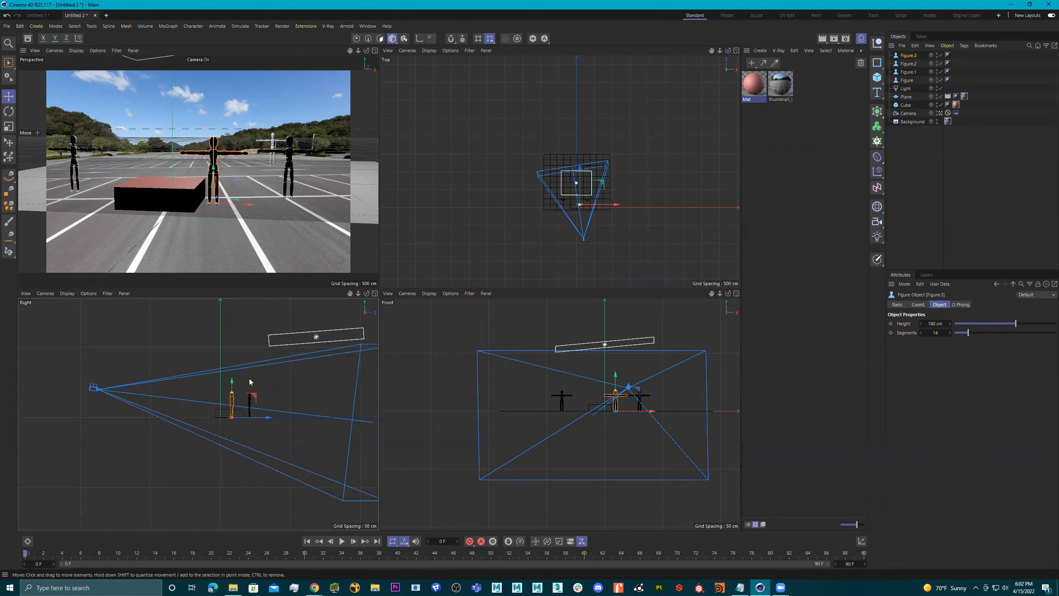
{"action": "left_click_drag", "start_coordinate": [217, 410], "coordinate": [218, 395]}
{"action": "middle_click", "coordinate": [230, 242]}
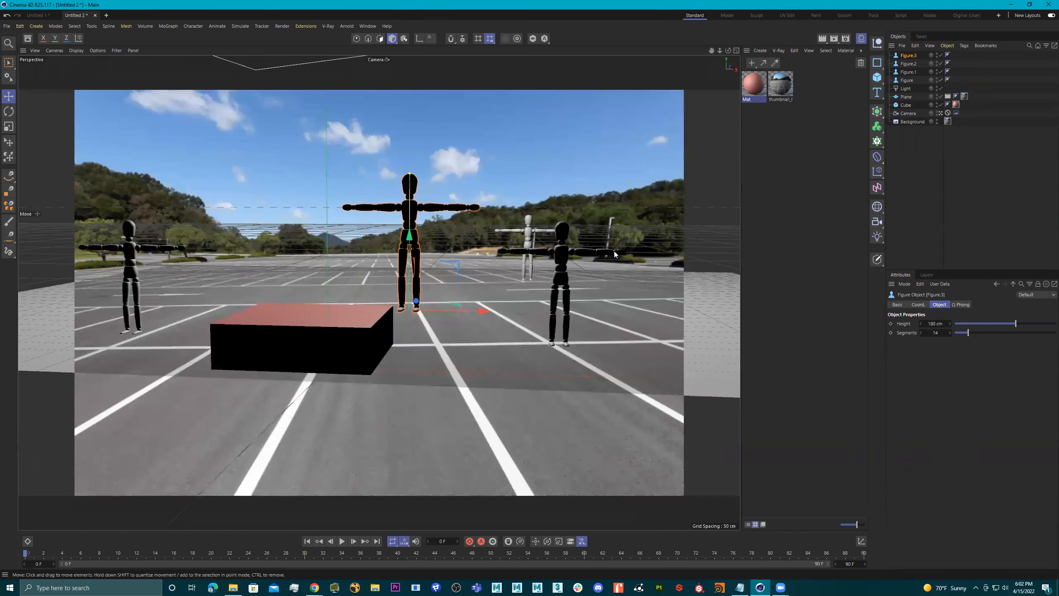
{"action": "left_click", "coordinate": [835, 38]}
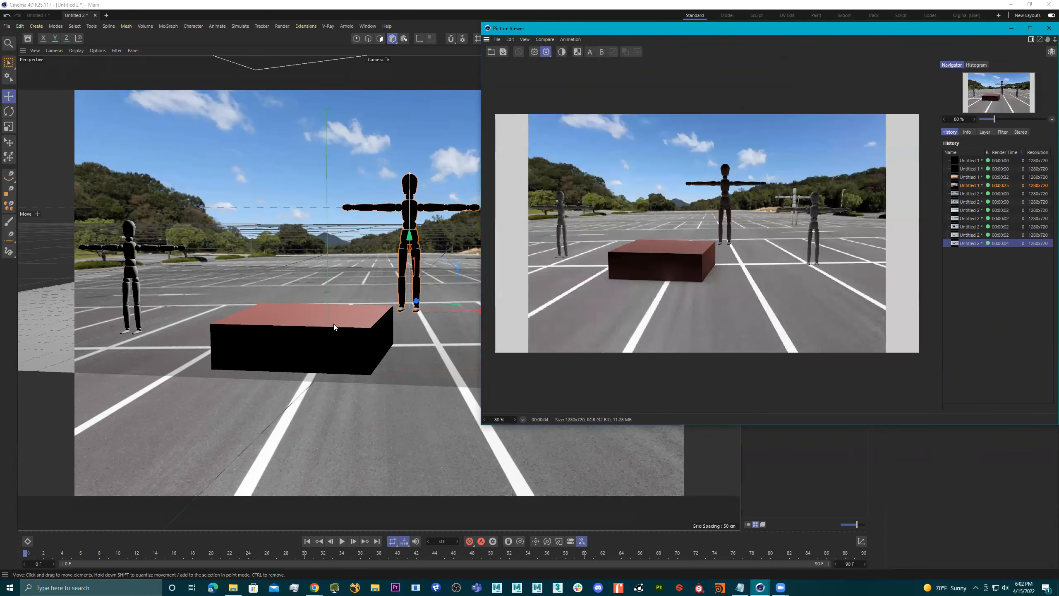
Step: Move the selected central figure sideways along X until it lines up with the box, and render the view again
{"action": "left_click", "coordinate": [459, 310]}
{"action": "left_click_drag", "start_coordinate": [459, 311], "coordinate": [385, 310]}
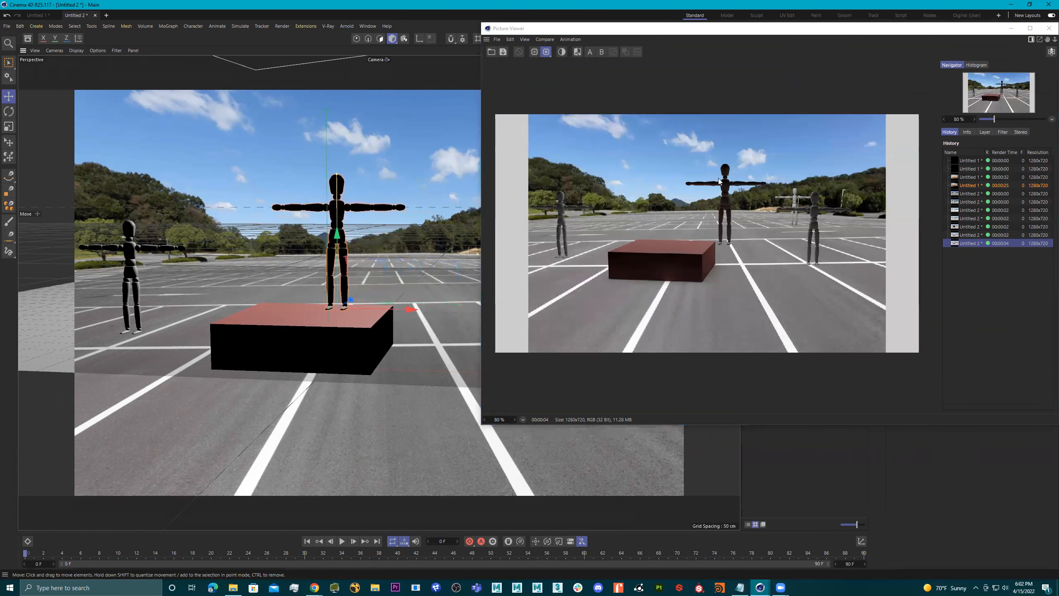
{"action": "left_click_drag", "start_coordinate": [983, 32], "coordinate": [934, 38]}
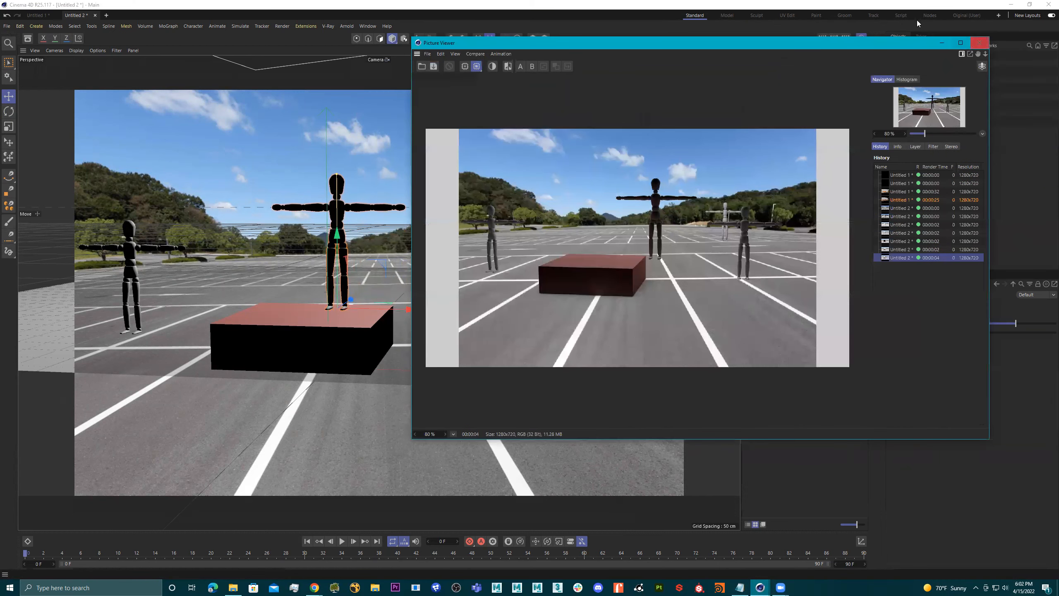
{"action": "left_click_drag", "start_coordinate": [848, 42], "coordinate": [833, 55]}
{"action": "key", "text": "shift+r"}
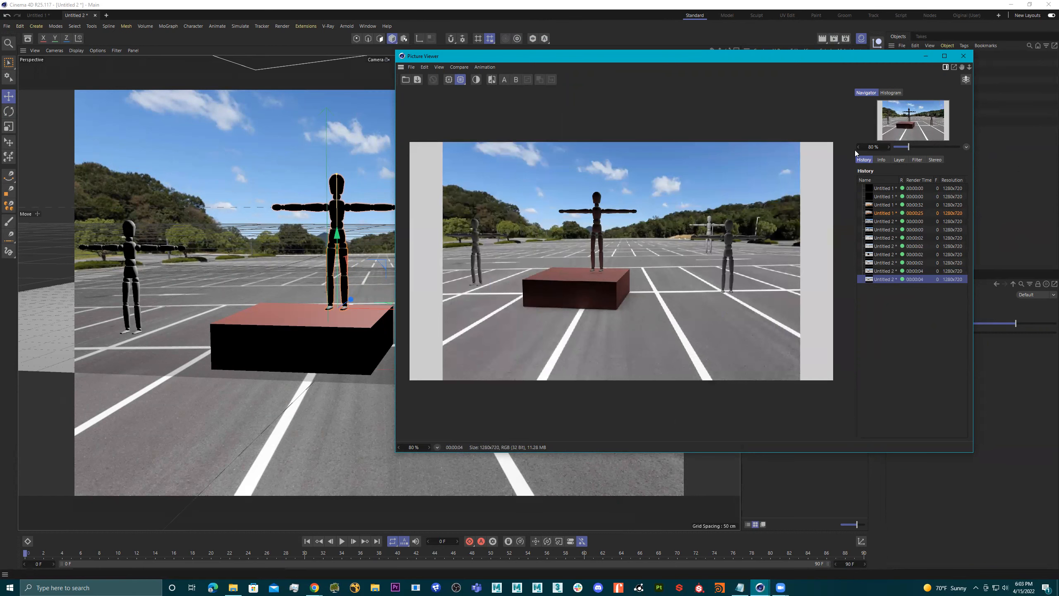
{"action": "left_click", "coordinate": [963, 56]}
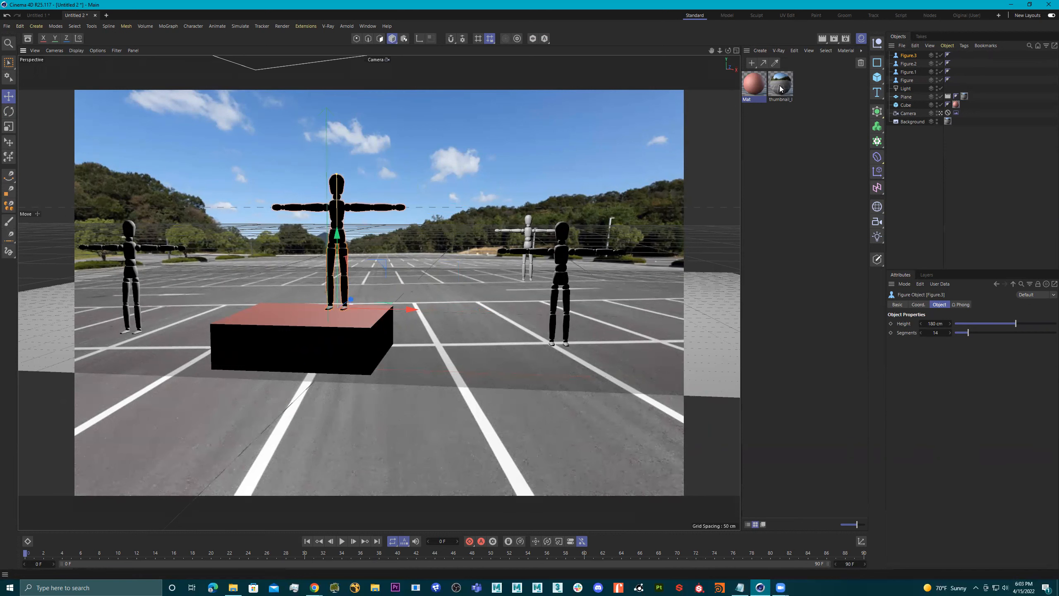
Step: Duplicate the thumbnail_ParkingLot material and rename the copy HDRI
{"action": "left_click_drag", "start_coordinate": [800, 93], "coordinate": [813, 92], "text": "ctrl"}
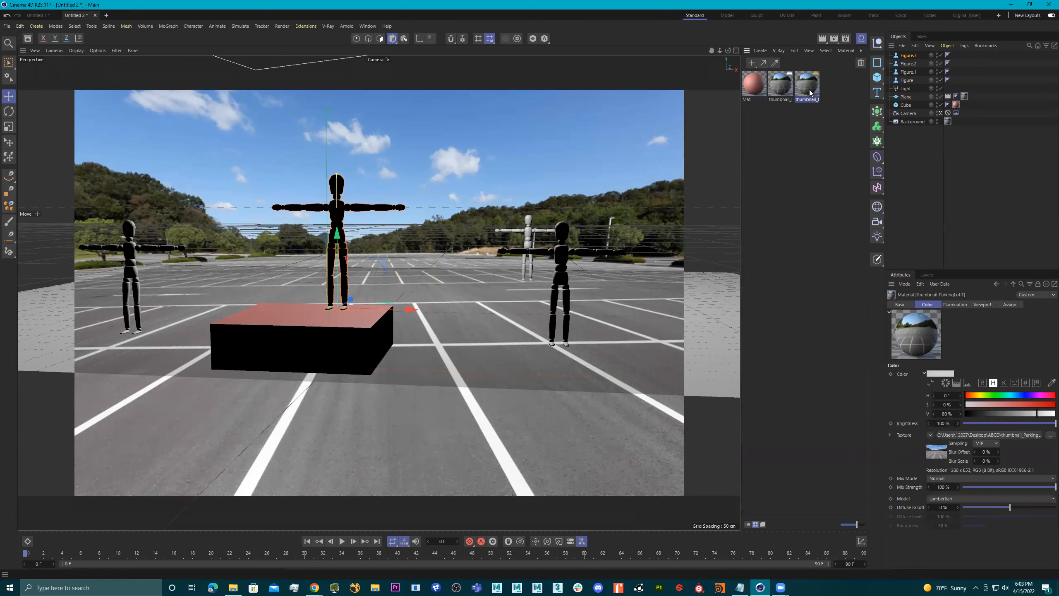
{"action": "double_click", "coordinate": [809, 99]}
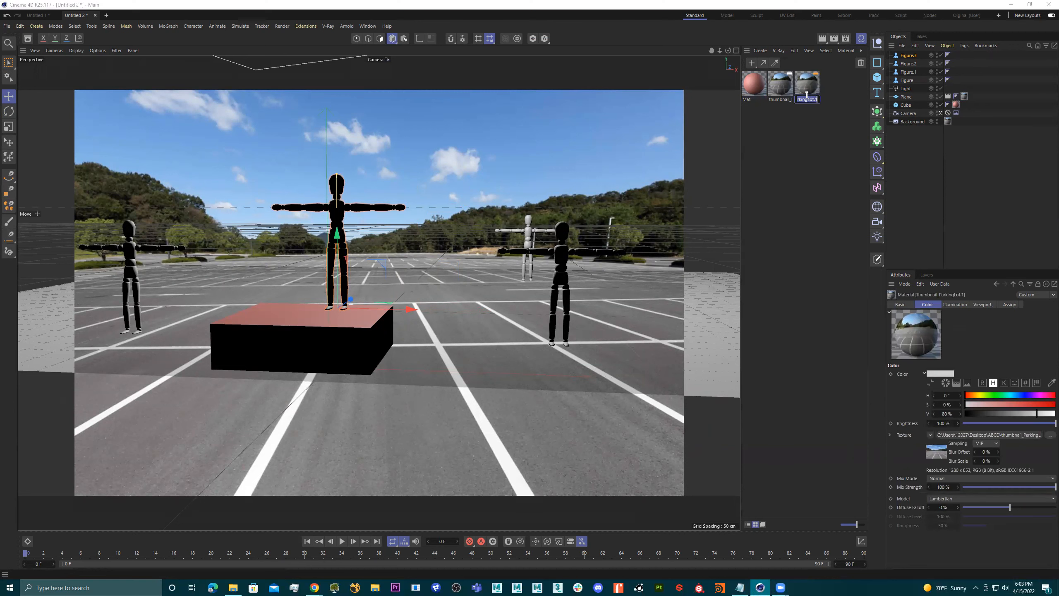
{"action": "double_click", "coordinate": [816, 90]}
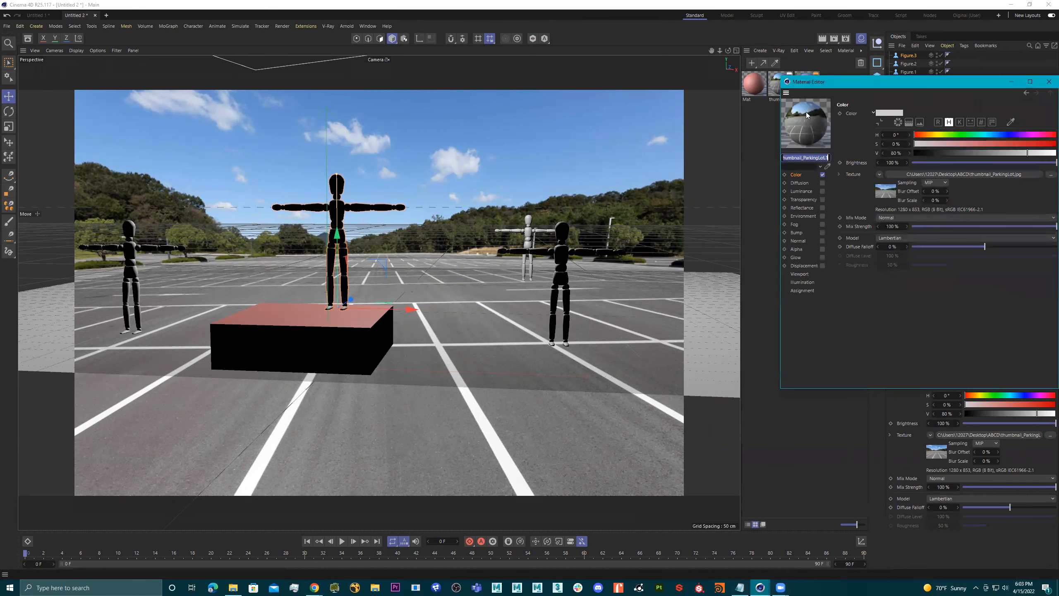
{"action": "double_click", "coordinate": [815, 157]}
{"action": "double_click", "coordinate": [814, 156]}
{"action": "type", "text": "HDRI"}
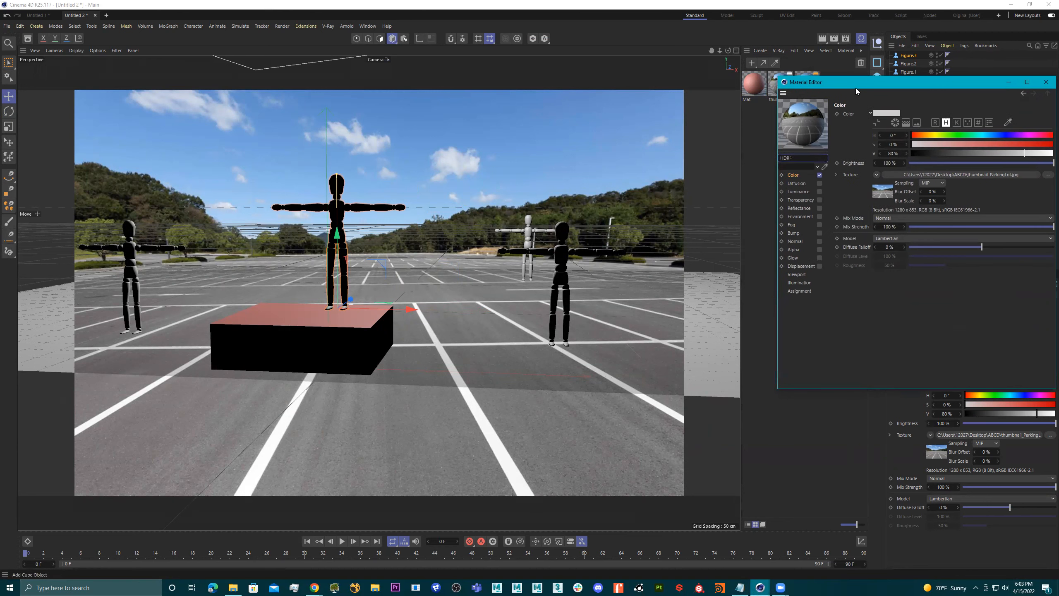
Step: Turn off the HDRI material's Color channel and enable Luminance with the thumbnail_ParkingLot.jpg bitmap as its texture
{"action": "left_click_drag", "start_coordinate": [872, 86], "coordinate": [483, 113]}
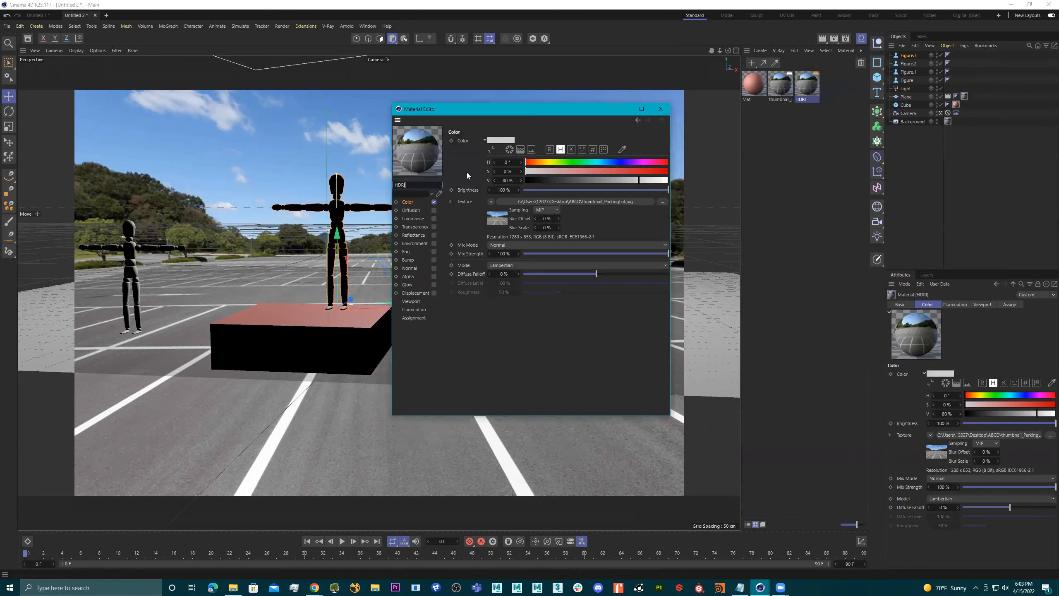
{"action": "left_click", "coordinate": [433, 202]}
{"action": "left_click", "coordinate": [421, 219]}
{"action": "left_click", "coordinate": [433, 218]}
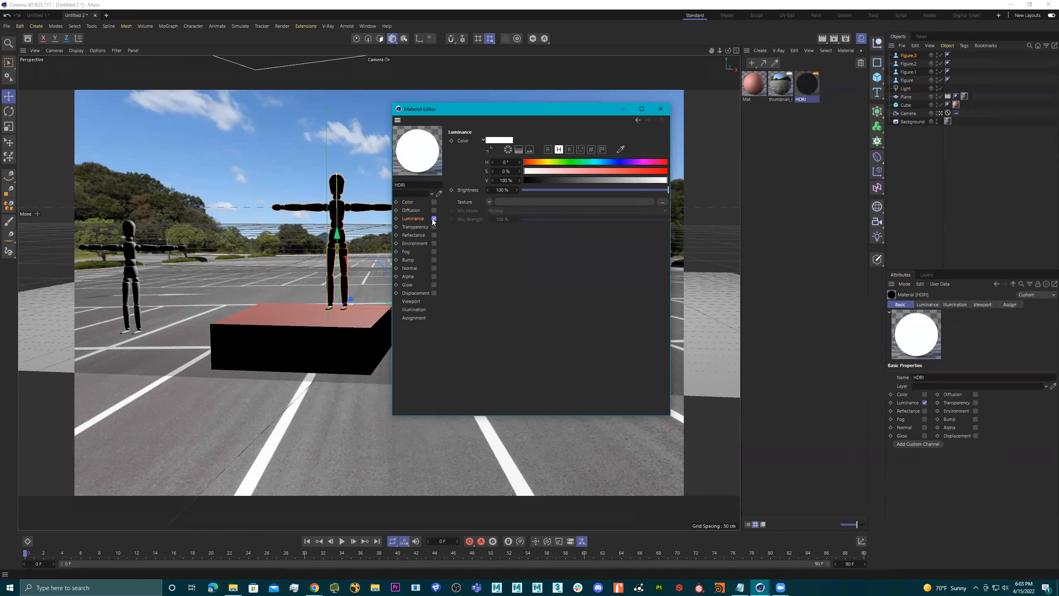
{"action": "left_click", "coordinate": [489, 202]}
{"action": "mouse_move", "coordinate": [519, 270]}
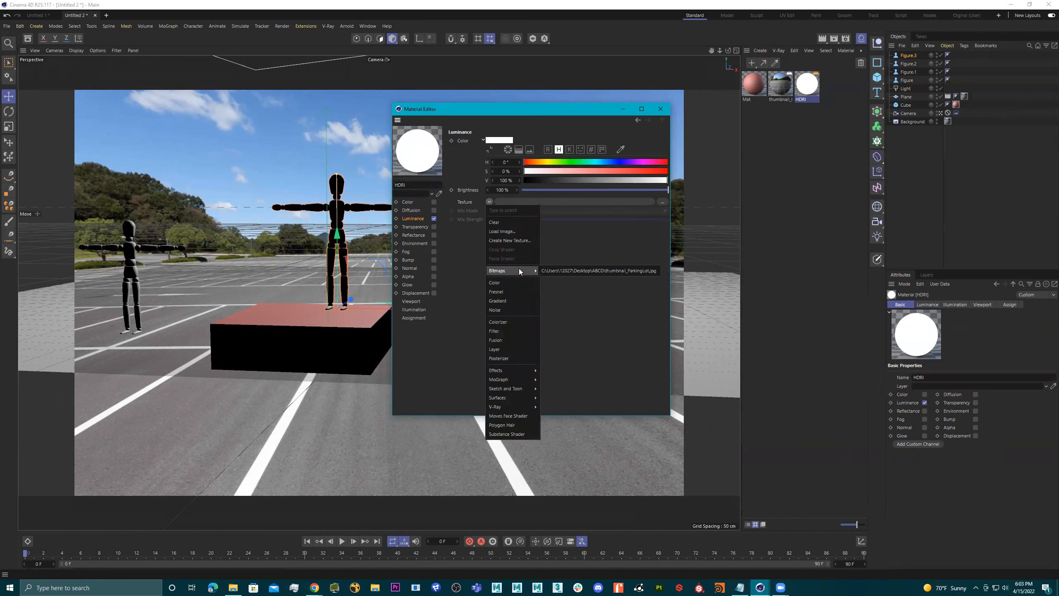
{"action": "left_click", "coordinate": [635, 269]}
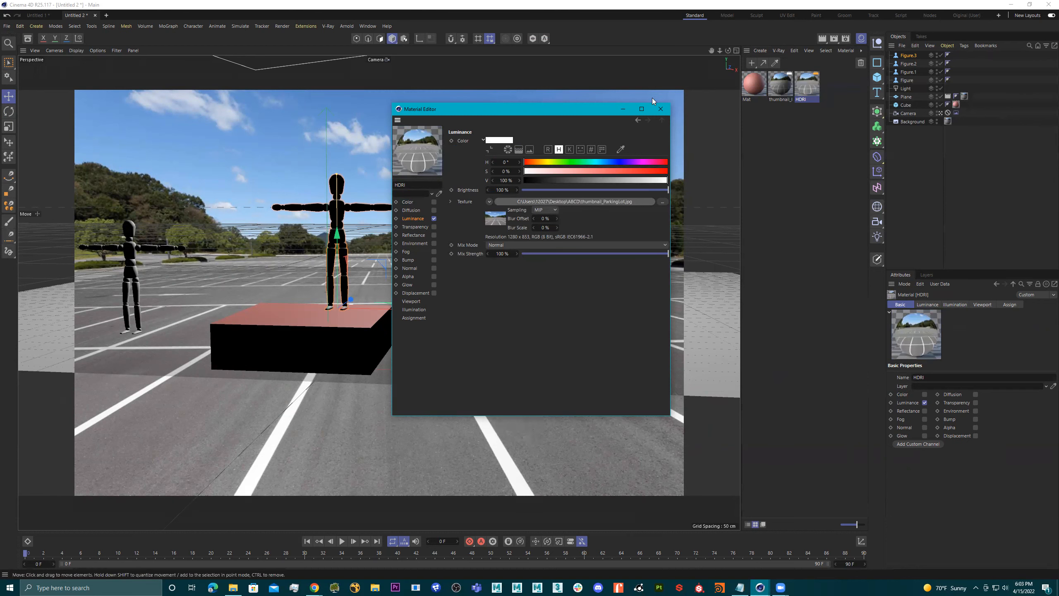
{"action": "left_click", "coordinate": [660, 109]}
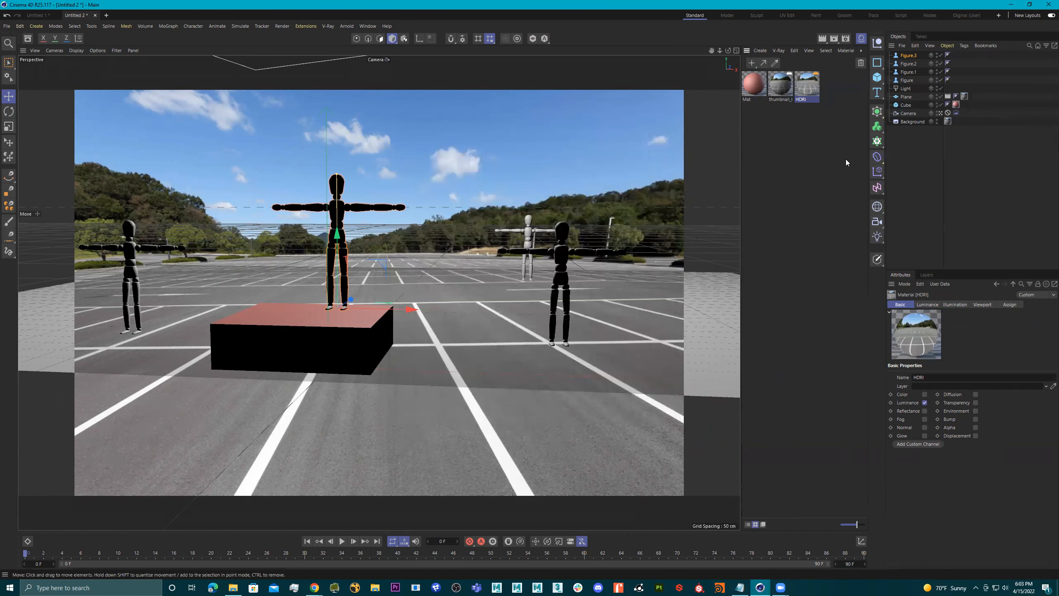
Step: Add a Sky object, apply the HDRI material to it and render the view to the Picture Viewer
{"action": "left_click", "coordinate": [881, 212]}
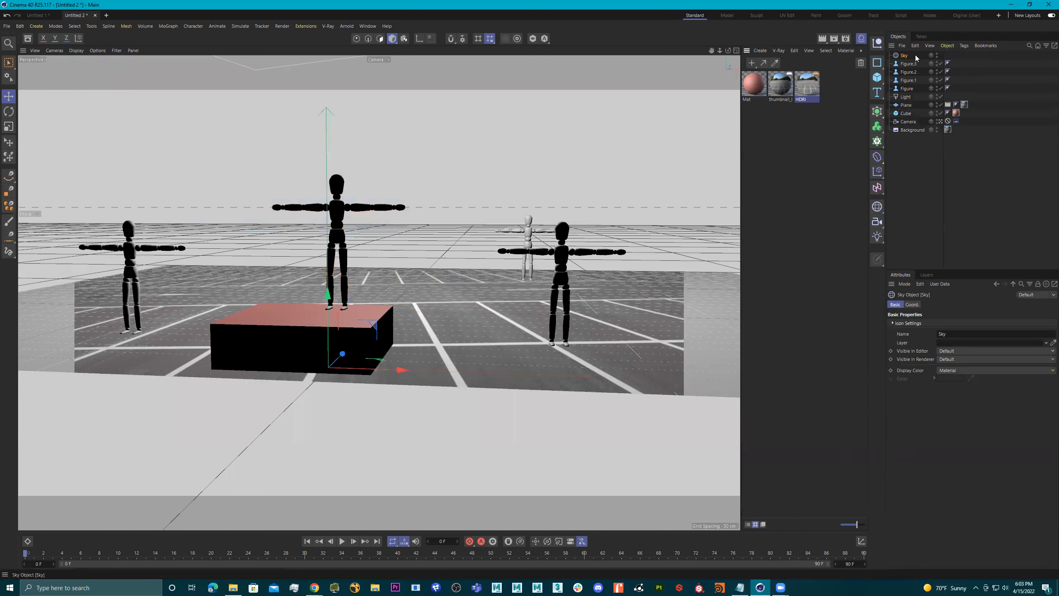
{"action": "left_click_drag", "start_coordinate": [828, 78], "coordinate": [906, 56]}
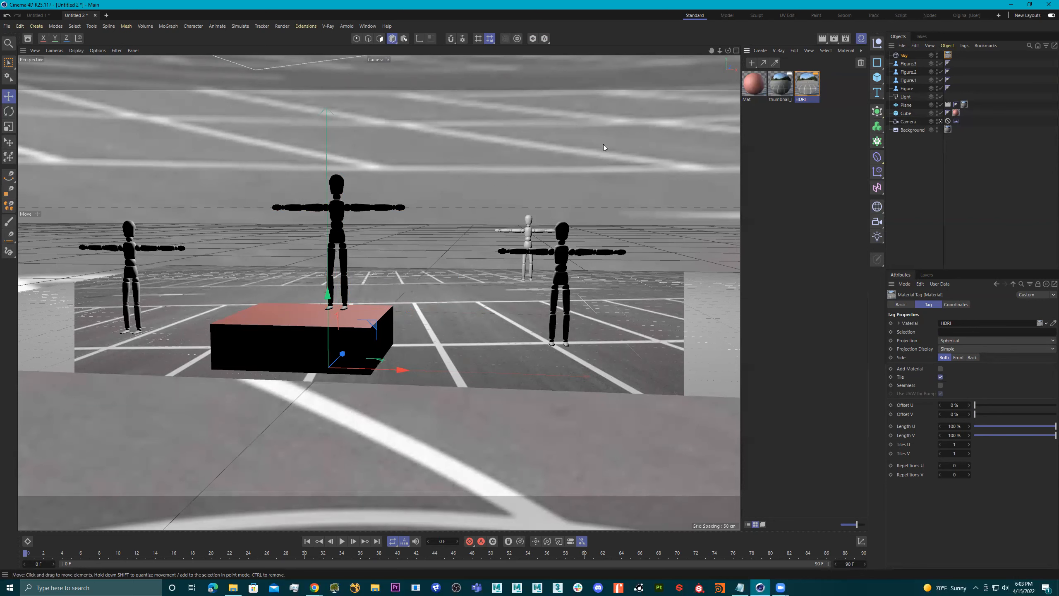
{"action": "left_click", "coordinate": [834, 38]}
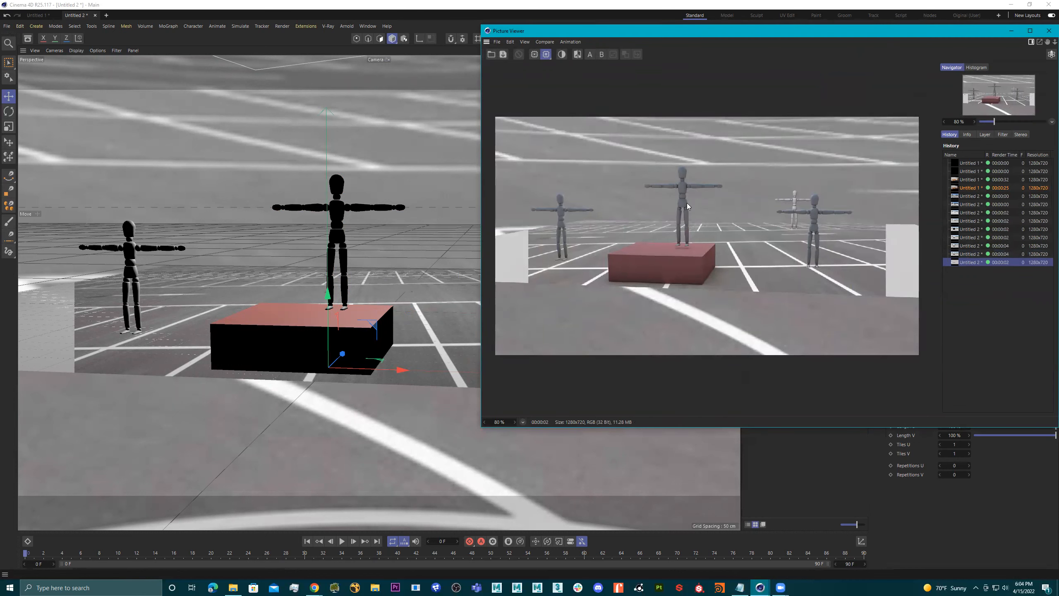
Step: Compare the lighting on the box and figures between the renders with and without the sky, and close the Picture Viewer
{"action": "left_click", "coordinate": [969, 254]}
{"action": "scroll", "coordinate": [694, 219], "scroll_direction": "up", "scroll_amount": 3}
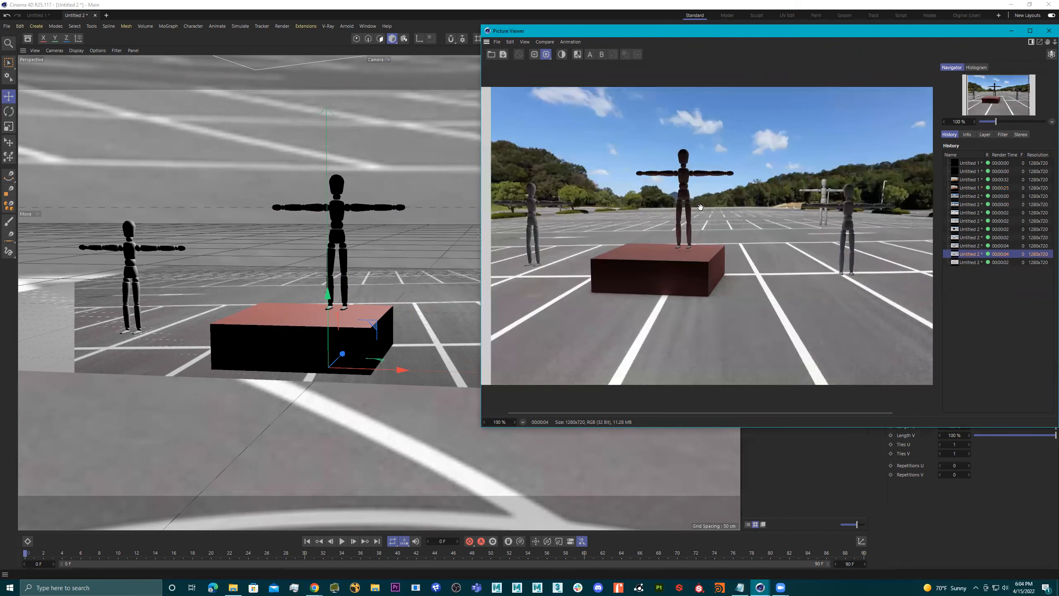
{"action": "left_click", "coordinate": [977, 264]}
{"action": "left_click", "coordinate": [974, 255]}
{"action": "left_click", "coordinate": [975, 263]}
{"action": "left_click", "coordinate": [975, 255]}
{"action": "left_click", "coordinate": [974, 263]}
{"action": "left_click", "coordinate": [975, 254]}
{"action": "left_click", "coordinate": [975, 262]}
{"action": "left_click", "coordinate": [974, 255]}
{"action": "left_click", "coordinate": [975, 263]}
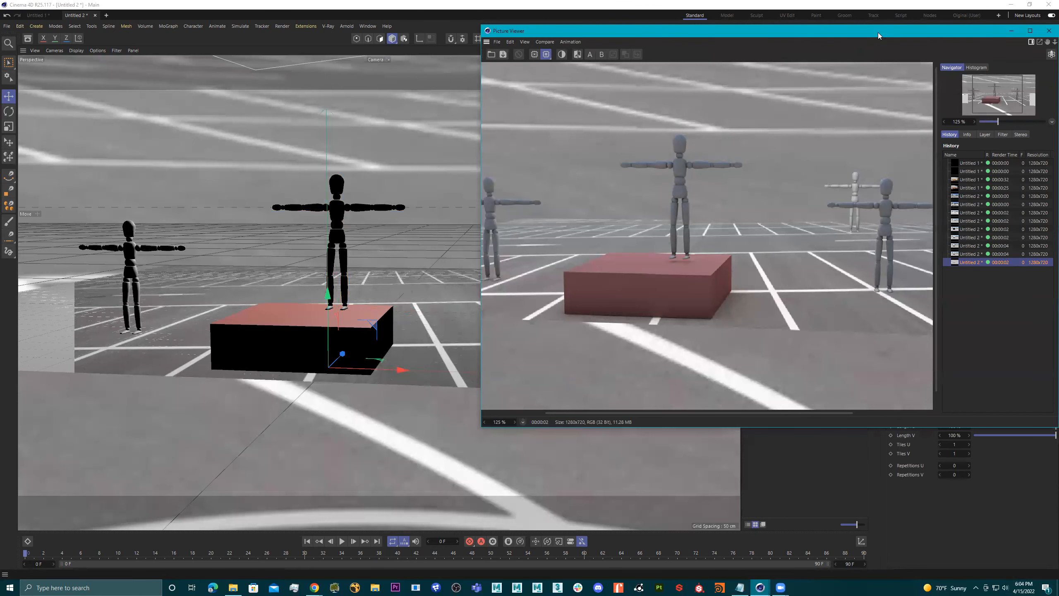
{"action": "left_click_drag", "start_coordinate": [879, 35], "coordinate": [611, 47]}
{"action": "left_click", "coordinate": [786, 43]}
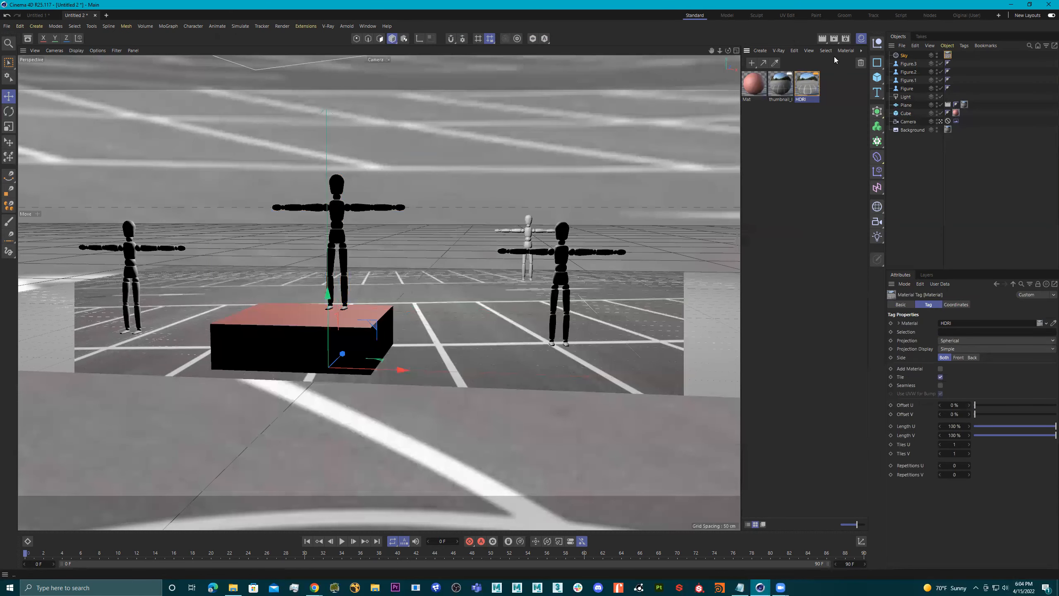
Step: Copy the plane's Compositing tag onto the Sky object and render the view, setting the Picture Viewer clear of the object list
{"action": "left_click", "coordinate": [958, 122]}
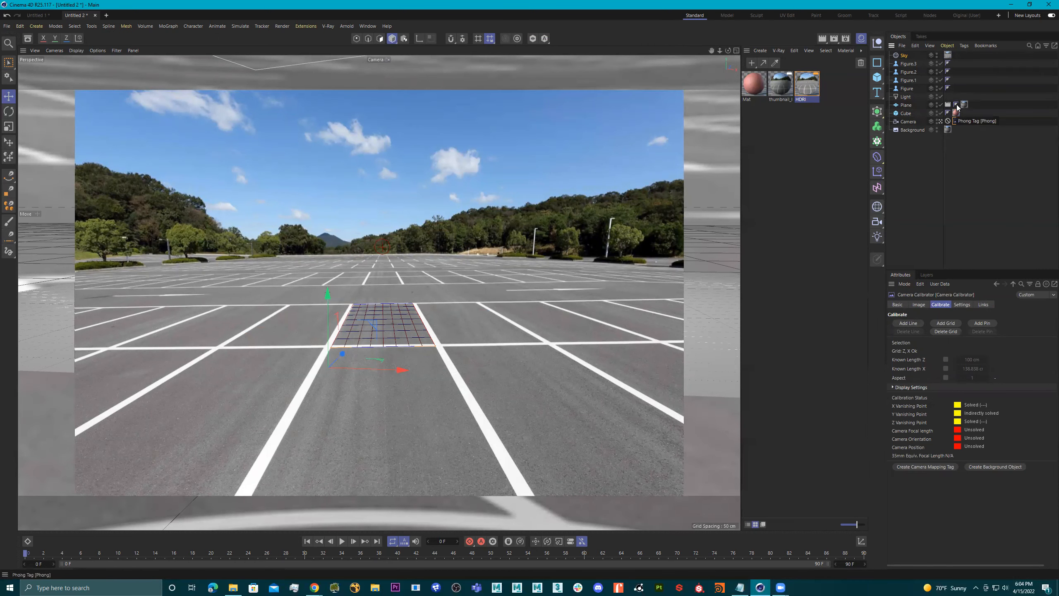
{"action": "left_click", "coordinate": [949, 104]}
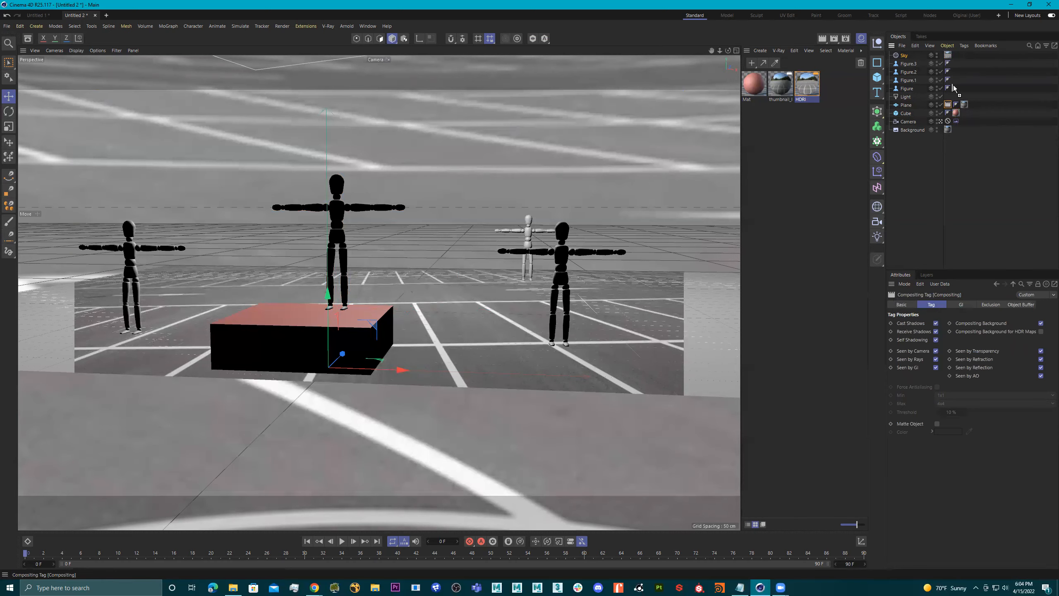
{"action": "left_click_drag", "start_coordinate": [961, 55], "coordinate": [957, 55], "text": "ctrl"}
{"action": "left_click", "coordinate": [837, 39]}
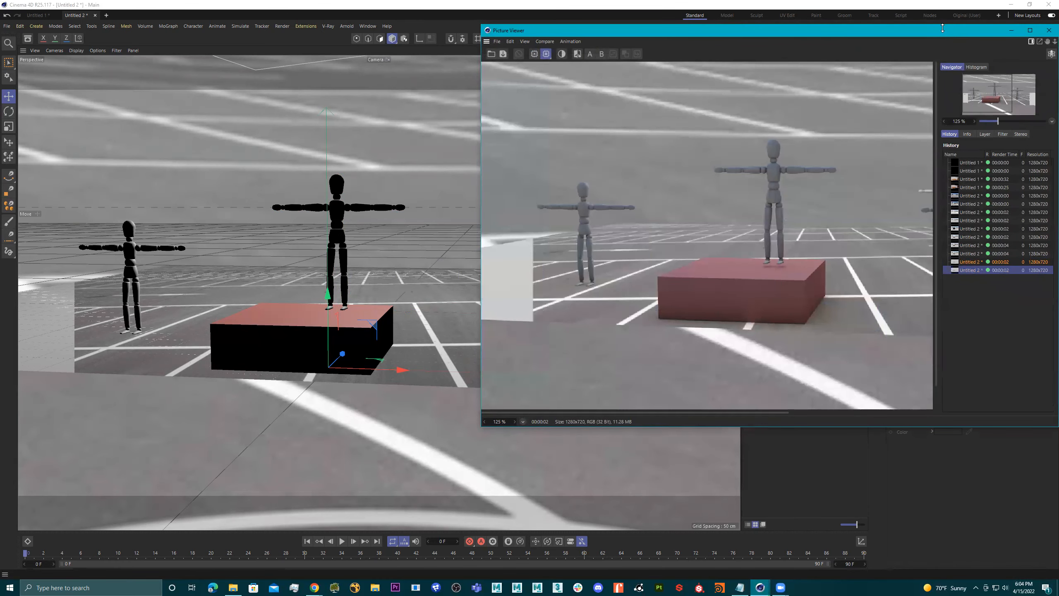
{"action": "left_click_drag", "start_coordinate": [941, 26], "coordinate": [936, 45]}
{"action": "left_click_drag", "start_coordinate": [711, 44], "coordinate": [482, 42]}
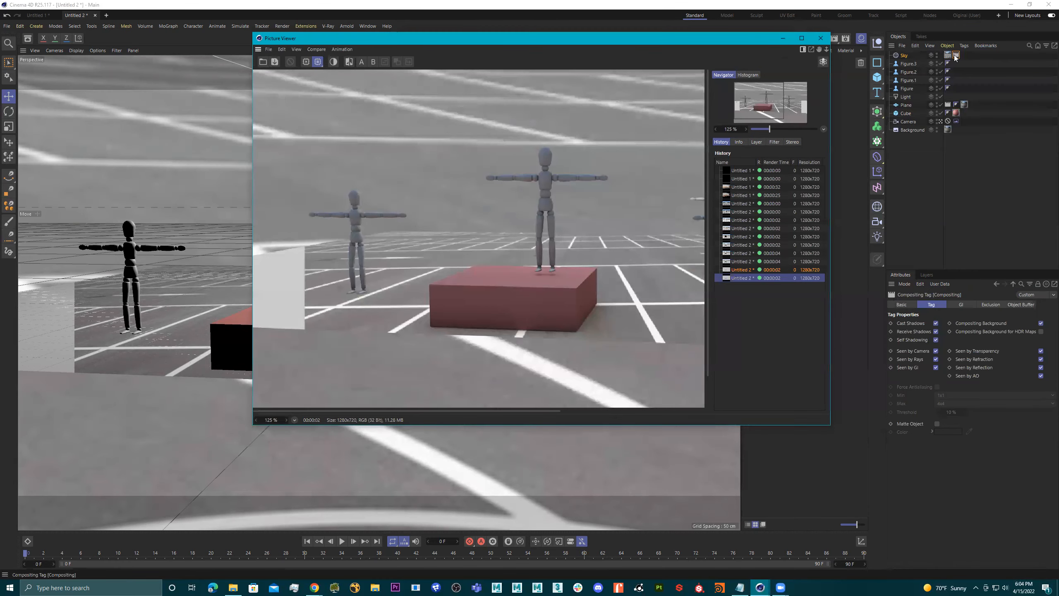
Step: Disable Seen by Camera in the Sky's Compositing tag and render the view to the Picture Viewer
{"action": "left_click", "coordinate": [955, 356]}
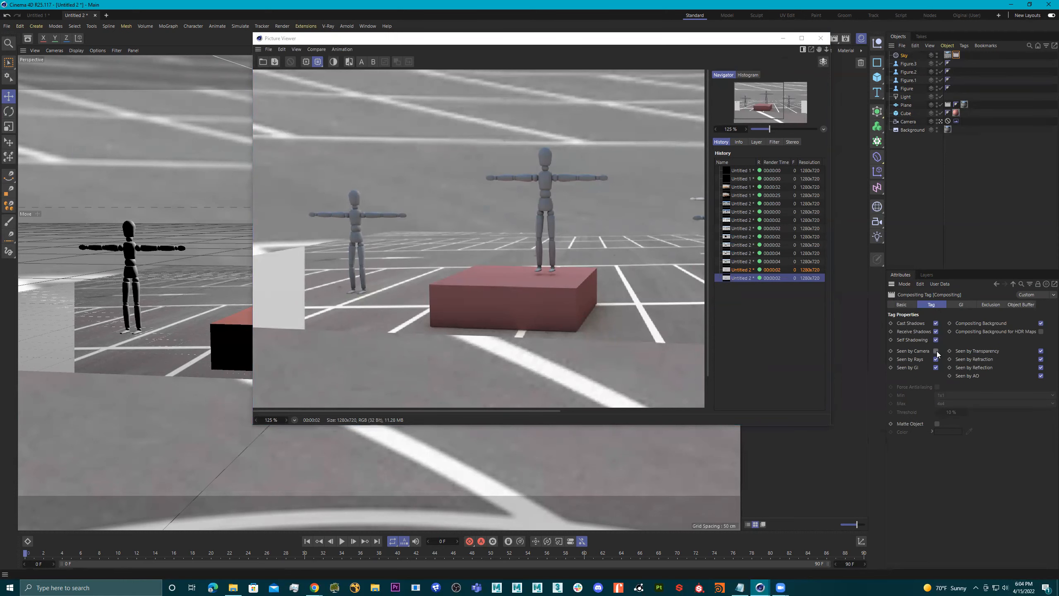
{"action": "left_click", "coordinate": [936, 352]}
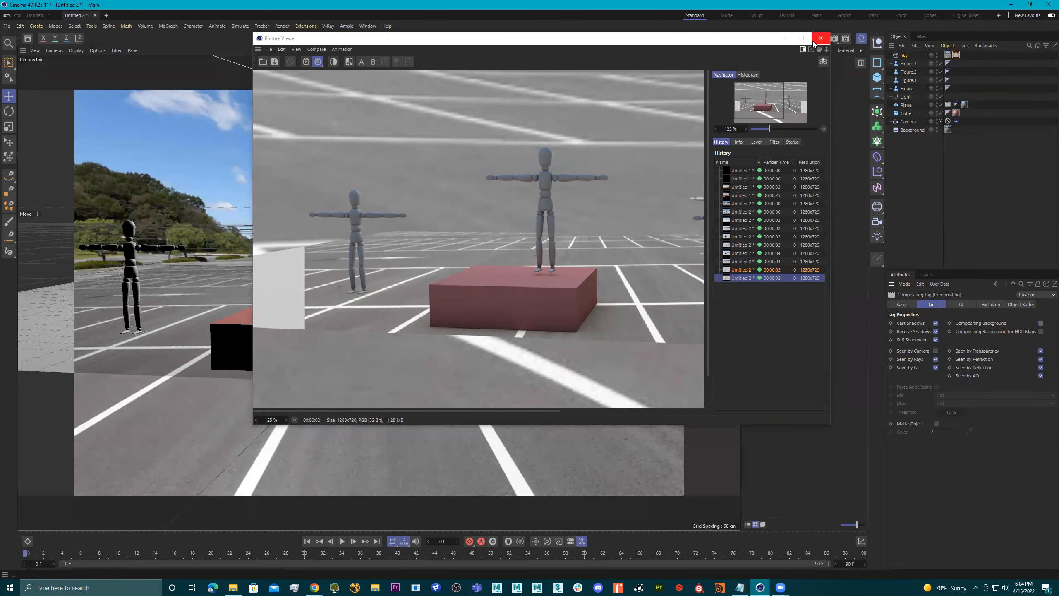
{"action": "left_click", "coordinate": [835, 38]}
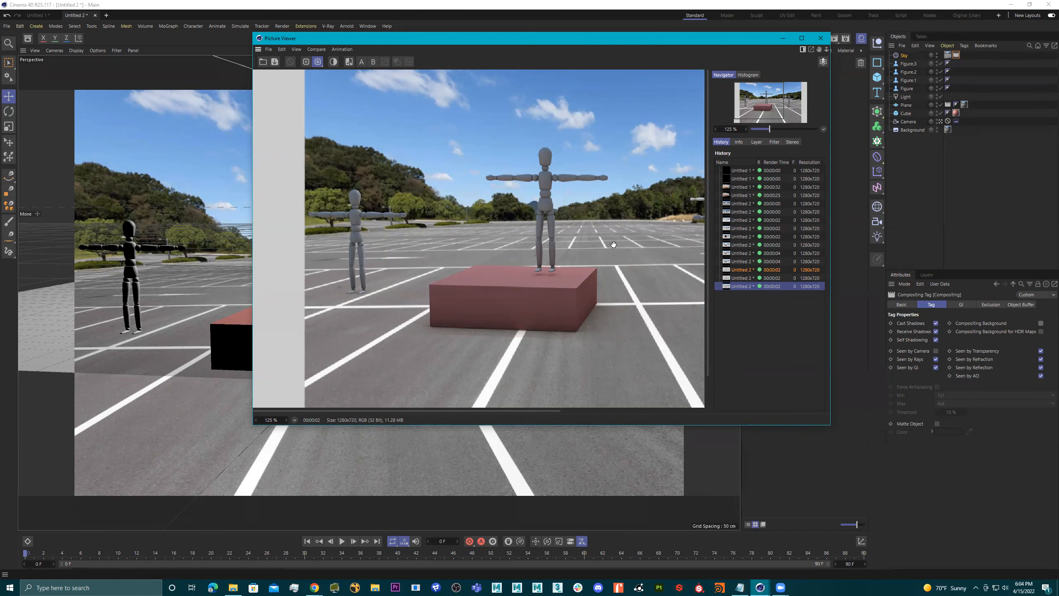
Step: Close the Picture Viewer and hide the Background object in the editor viewport
{"action": "left_click", "coordinate": [821, 38]}
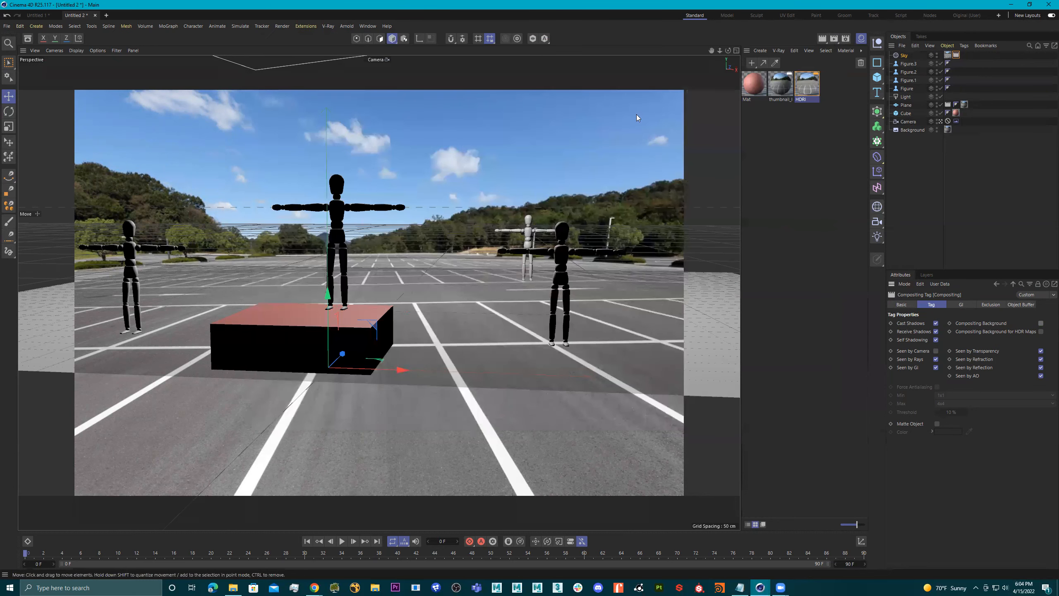
{"action": "middle_click", "coordinate": [627, 197]}
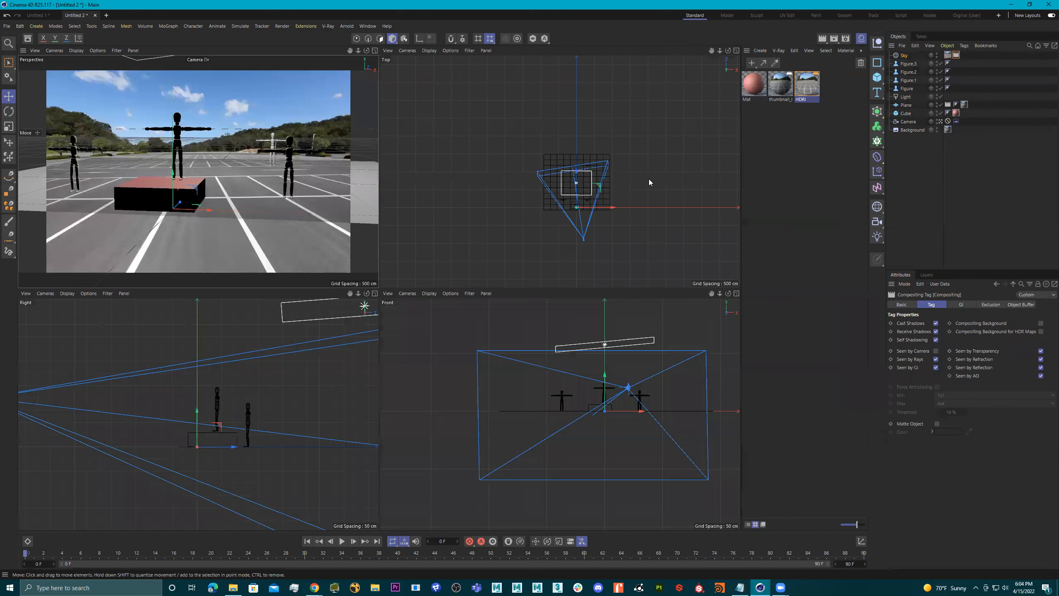
{"action": "left_click", "coordinate": [937, 129]}
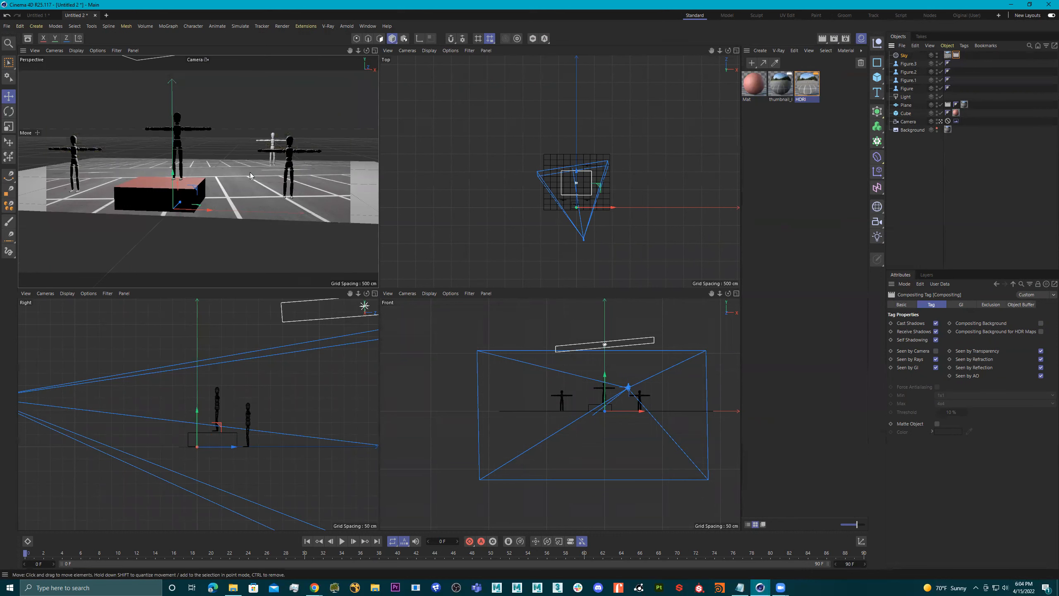
{"action": "middle_click", "coordinate": [360, 205]}
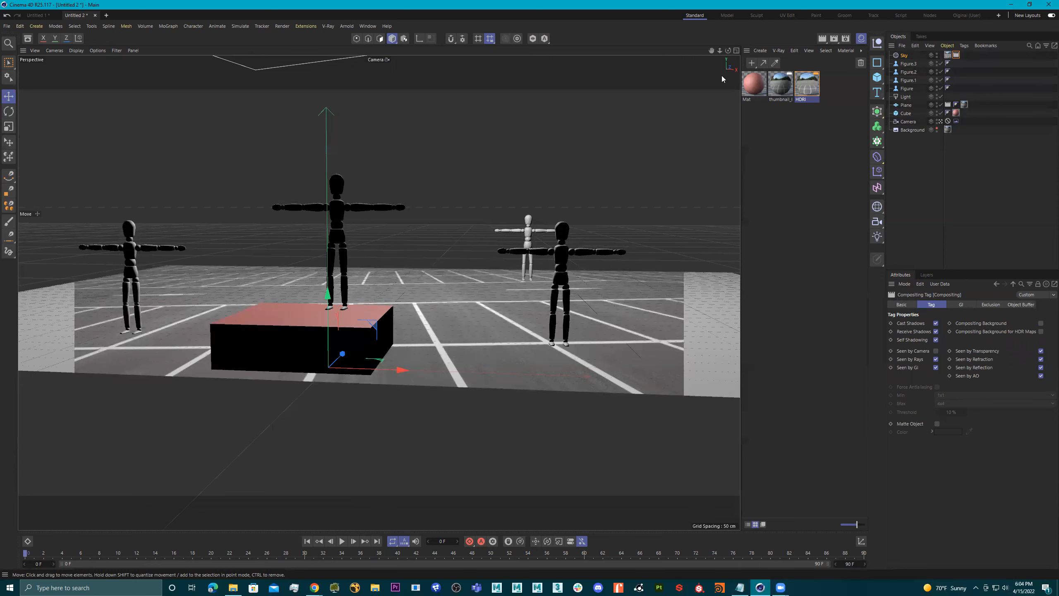
Step: Leave the calibrated camera view, duplicate the overhead area light, and angle the copy beside the box and figures so it faces them
{"action": "left_click", "coordinate": [941, 121]}
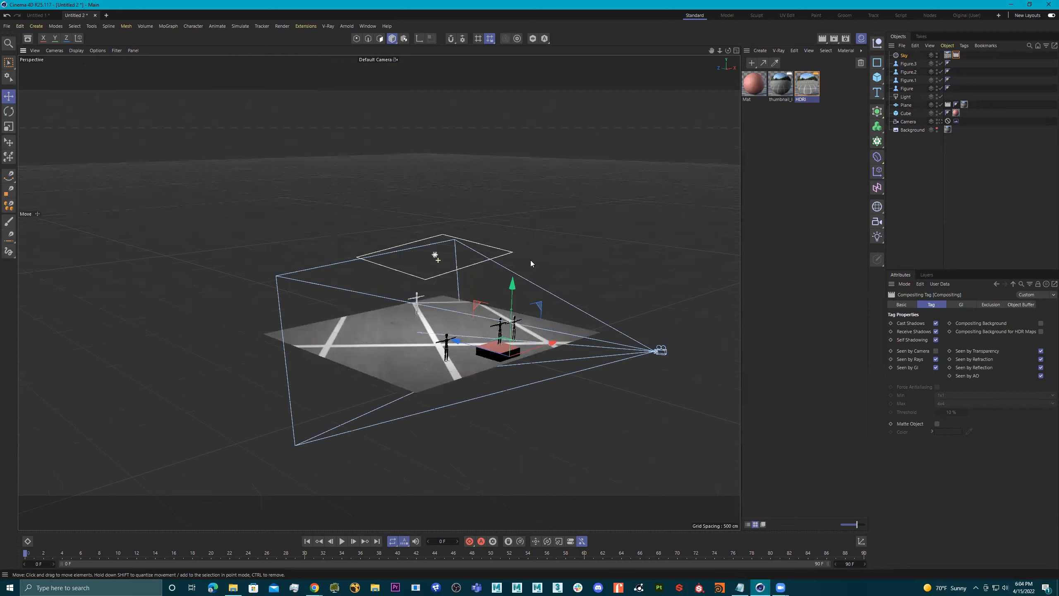
{"action": "left_click", "coordinate": [518, 253]}
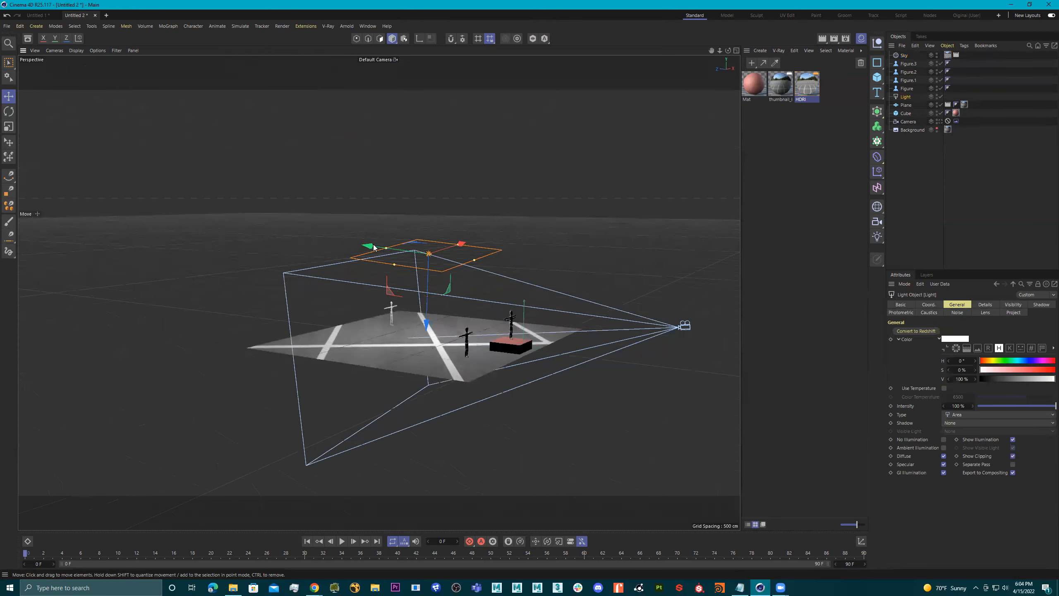
{"action": "left_click_drag", "start_coordinate": [388, 247], "coordinate": [495, 271], "text": "ctrl"}
{"action": "key", "text": "r"}
{"action": "key", "text": "e"}
{"action": "left_click_drag", "start_coordinate": [505, 215], "coordinate": [483, 313]}
{"action": "left_click_drag", "start_coordinate": [486, 370], "coordinate": [469, 357]}
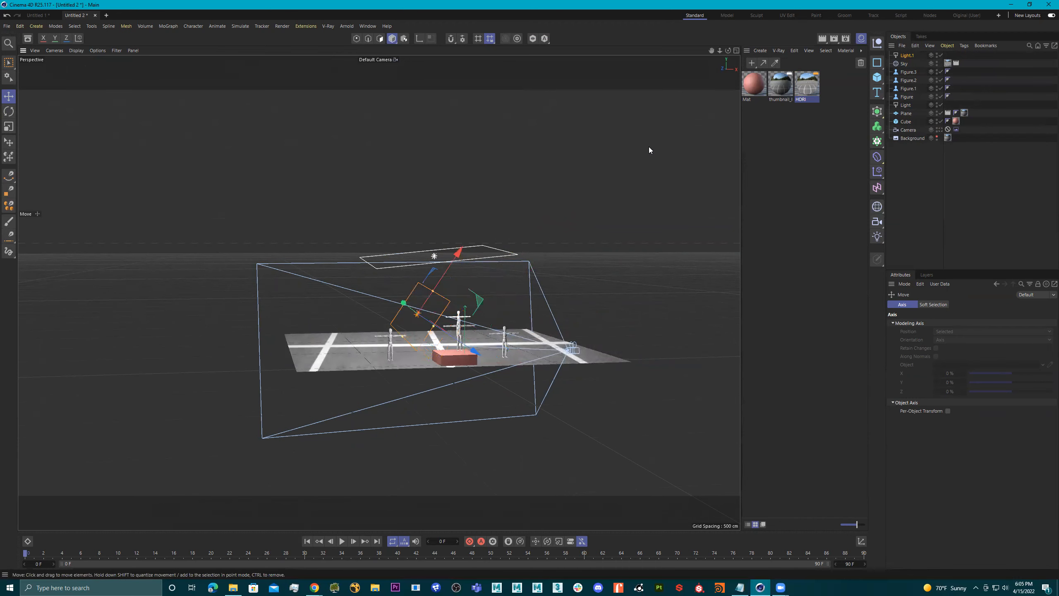
Step: Return to the calibrated camera view and render the scene with the added light, keeping the Picture Viewer clear of the toolbar
{"action": "left_click", "coordinate": [834, 39]}
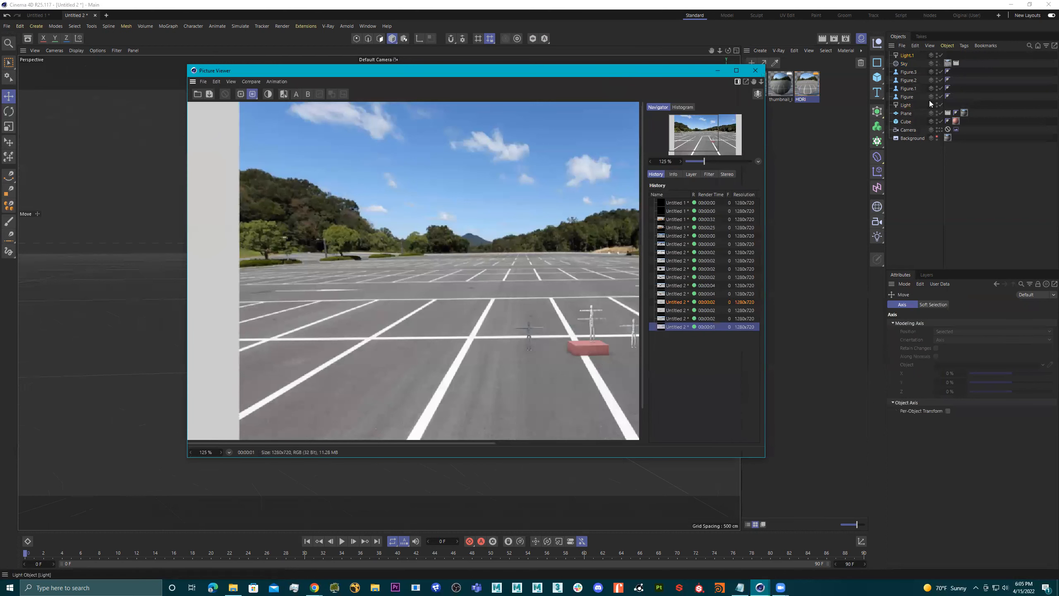
{"action": "left_click", "coordinate": [940, 130]}
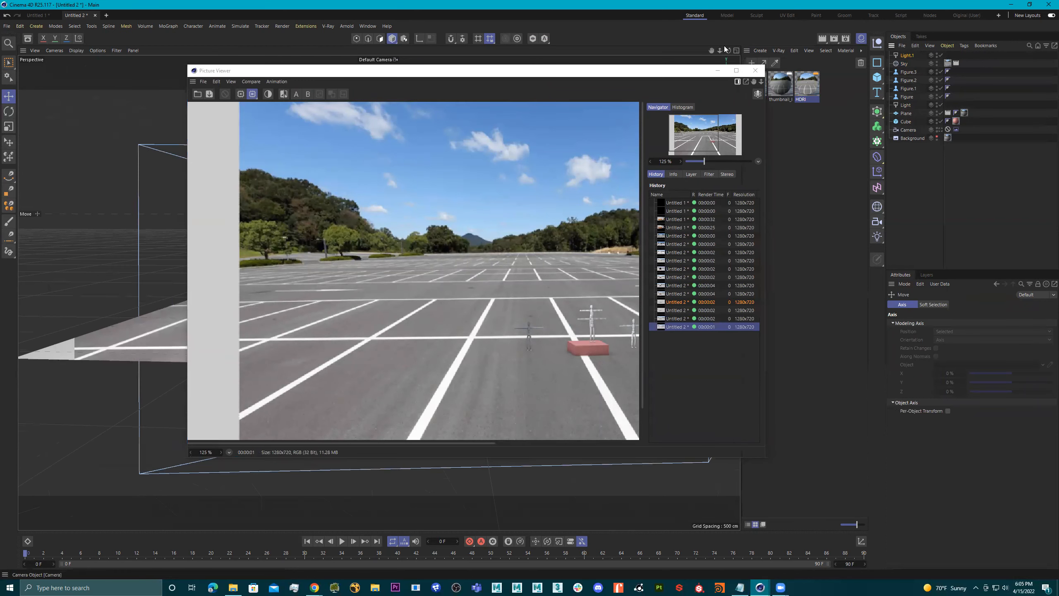
{"action": "left_click", "coordinate": [831, 42]}
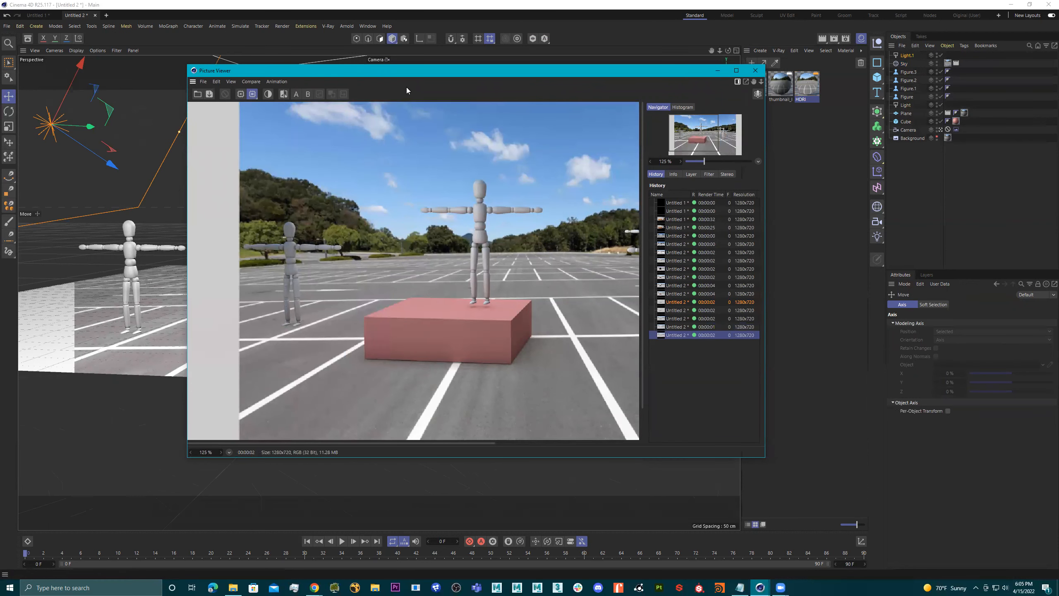
{"action": "left_click_drag", "start_coordinate": [413, 76], "coordinate": [431, 134]}
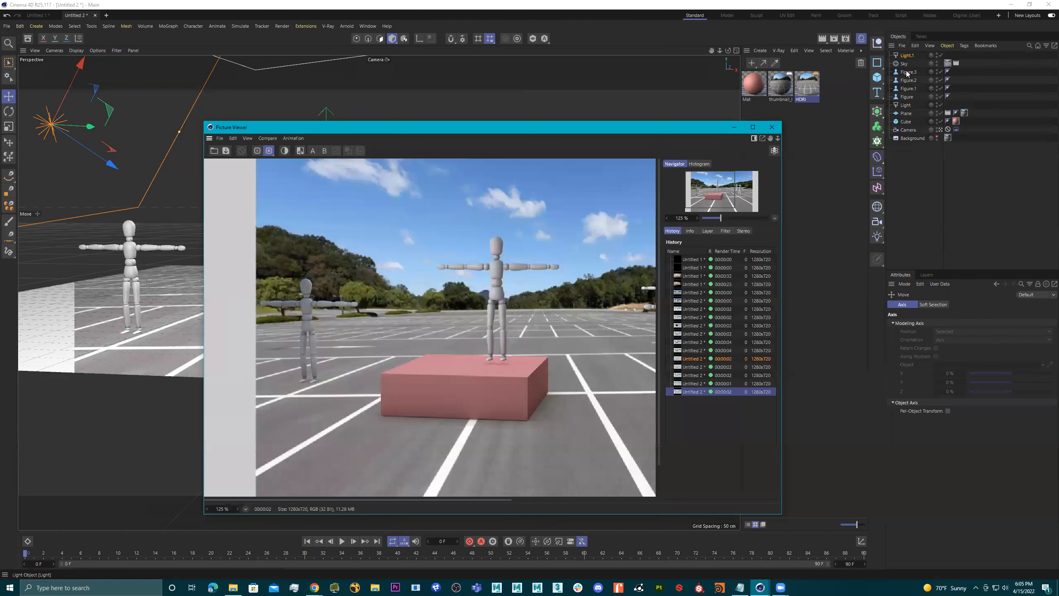
Step: Set the duplicated light's color to 1590 K using the Kelvin color mode
{"action": "left_click", "coordinate": [907, 56]}
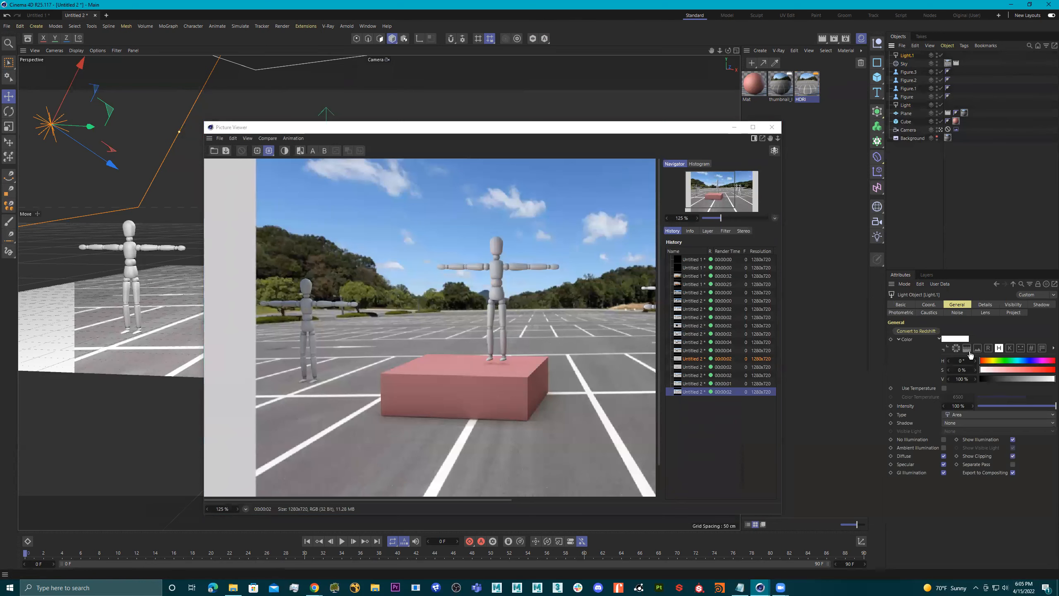
{"action": "left_click", "coordinate": [1011, 348]}
{"action": "left_click", "coordinate": [988, 361]}
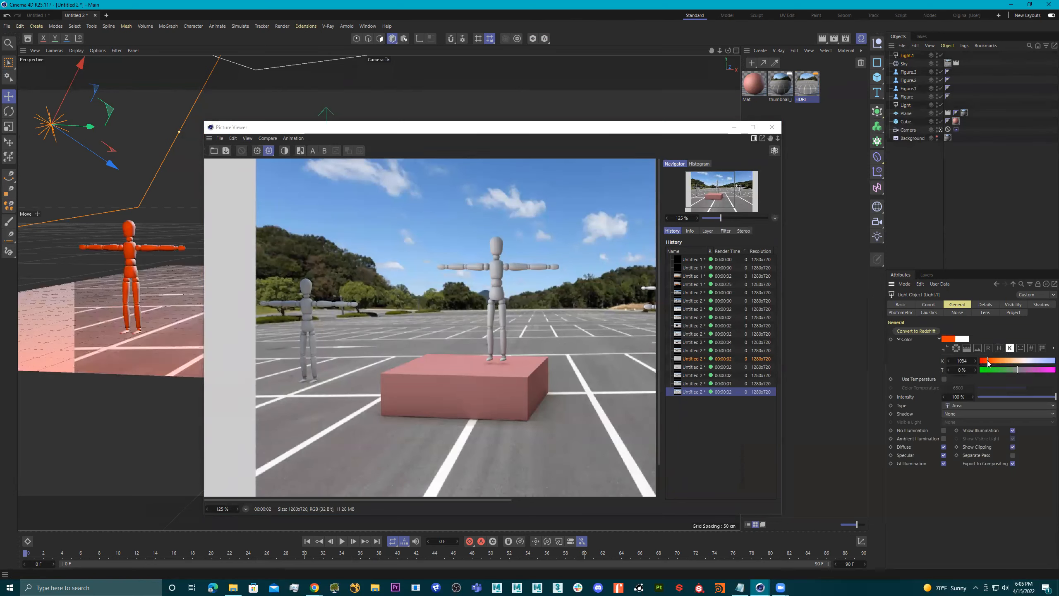
{"action": "left_click_drag", "start_coordinate": [988, 362], "coordinate": [986, 364]}
Step: Render the view to the Picture Viewer, inspect the whole frame at 75 % zoom, and close the viewer
{"action": "left_click", "coordinate": [834, 39]}
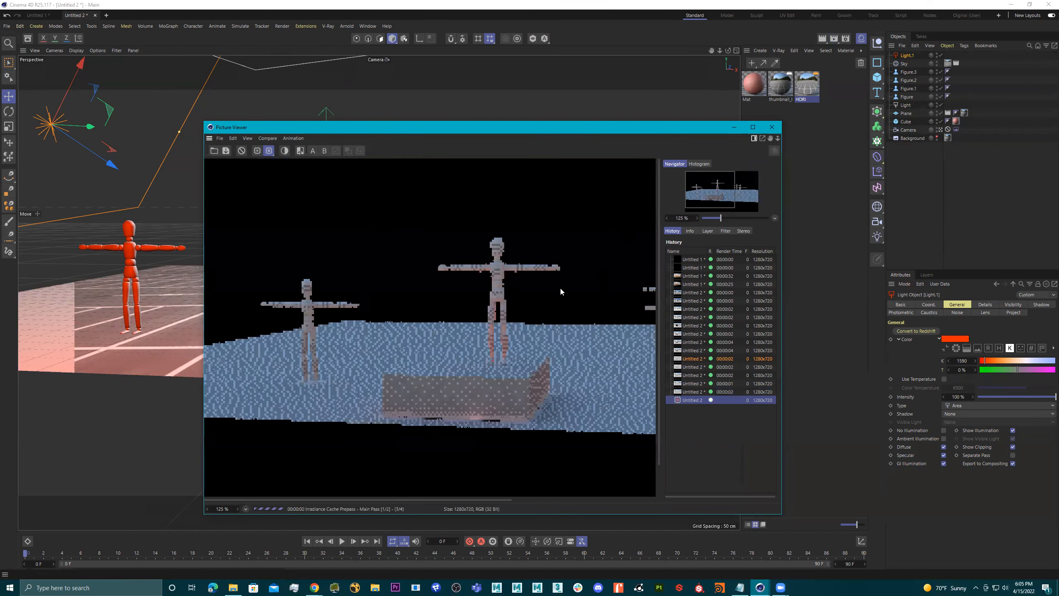
{"action": "scroll", "coordinate": [559, 288], "scroll_direction": "down", "scroll_amount": 2}
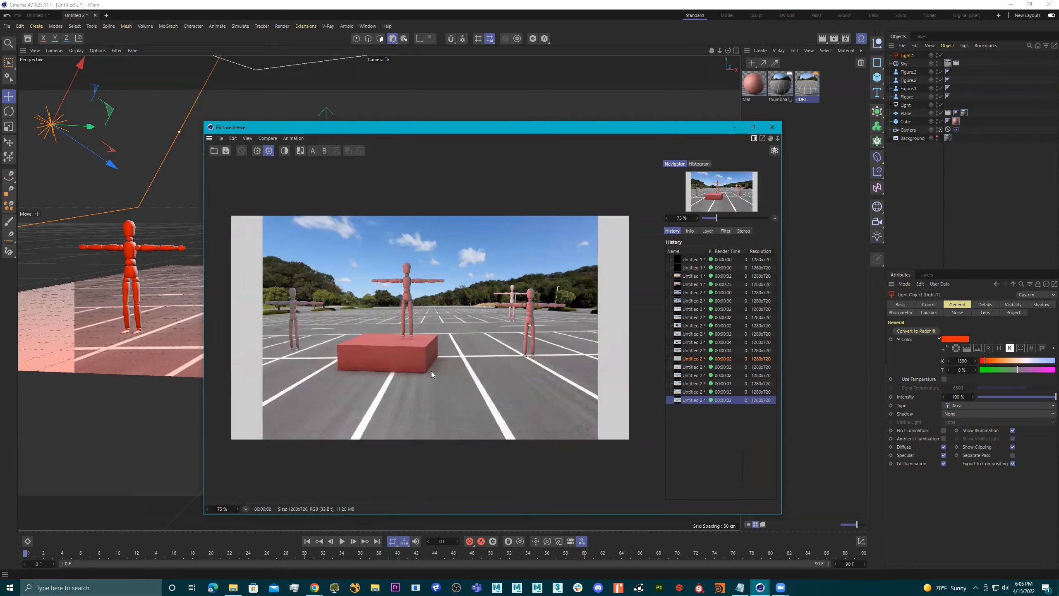
{"action": "left_click", "coordinate": [772, 127]}
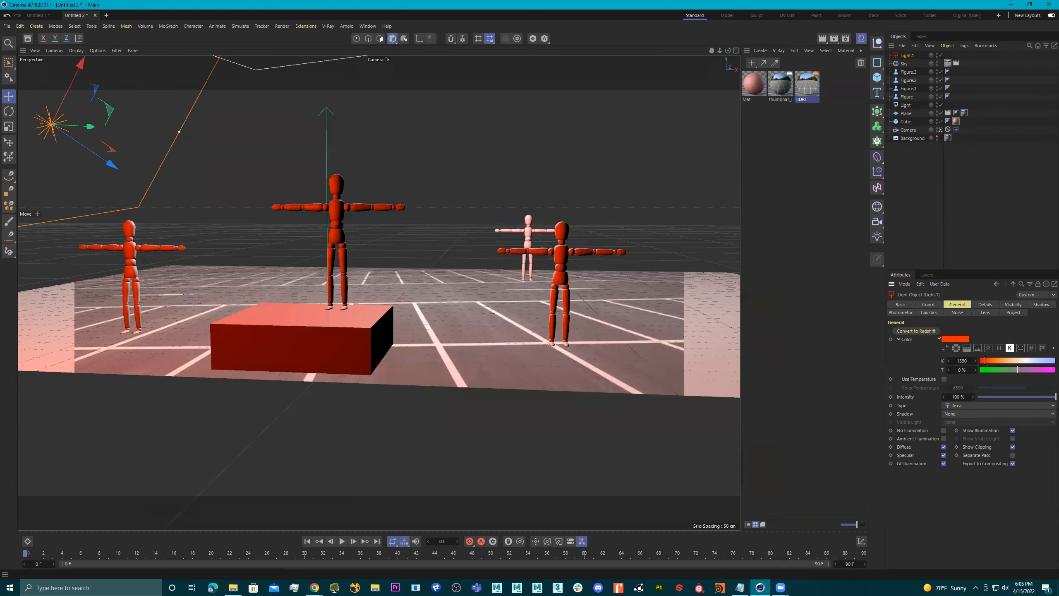